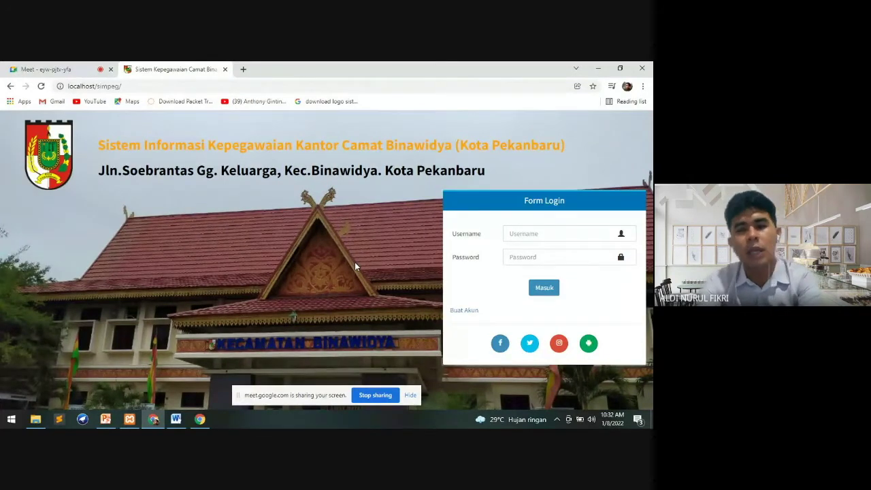
# Fill in the saved administrator username and type the account password on the login form
pyautogui.click(513, 233)
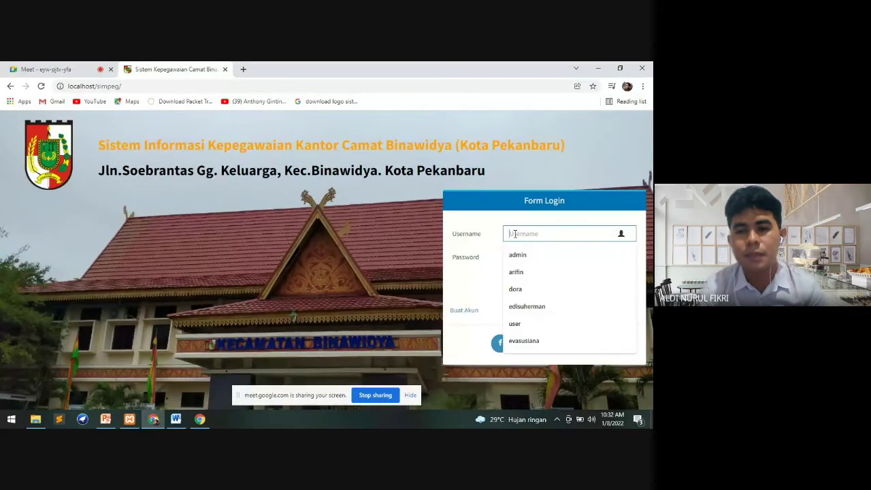
pyautogui.click(516, 273)
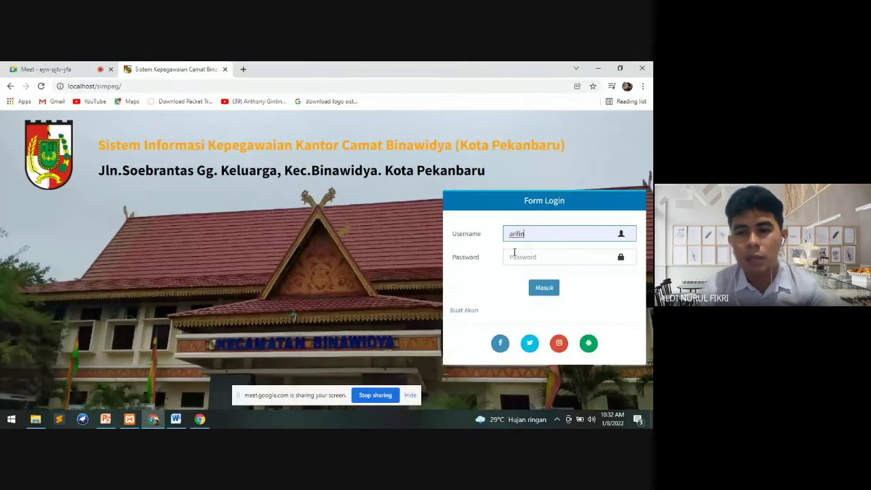
pyautogui.click(518, 257)
pyautogui.moveTo(532, 235); pyautogui.dragTo(503, 239)
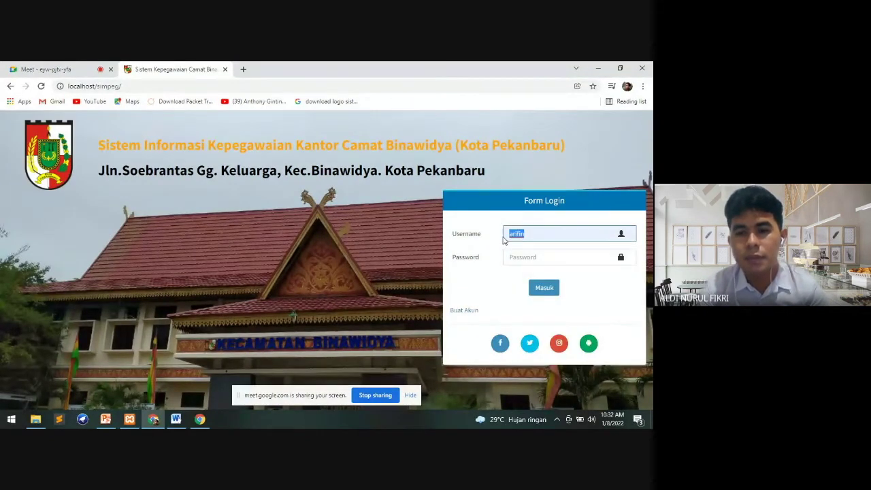
pyautogui.click(515, 254)
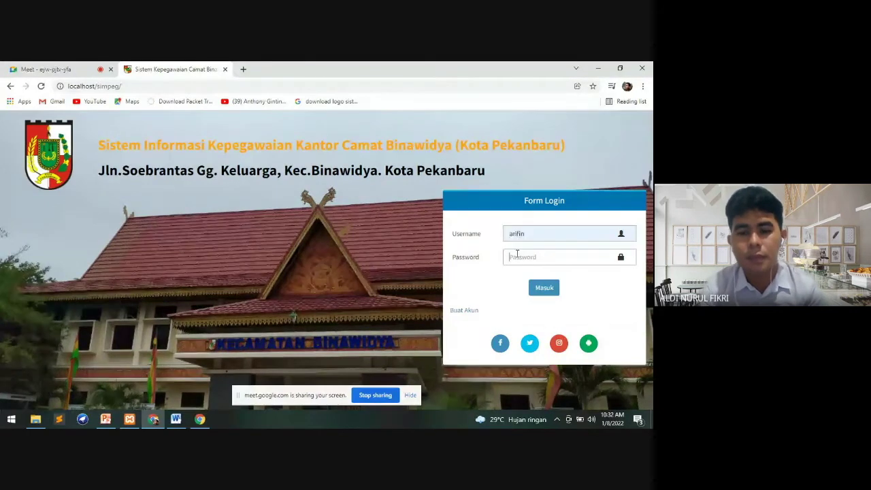
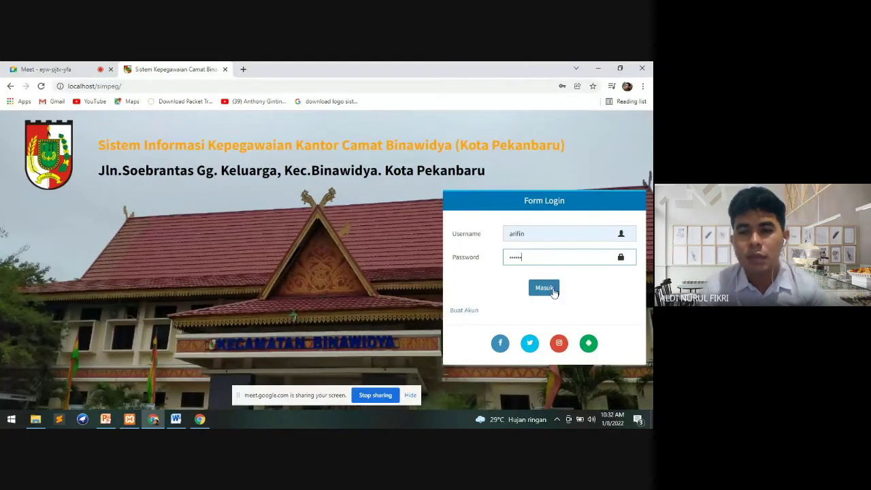
# Log in, dismiss Chrome's password breach warning and choose Never on saving the password
pyautogui.click(554, 291)
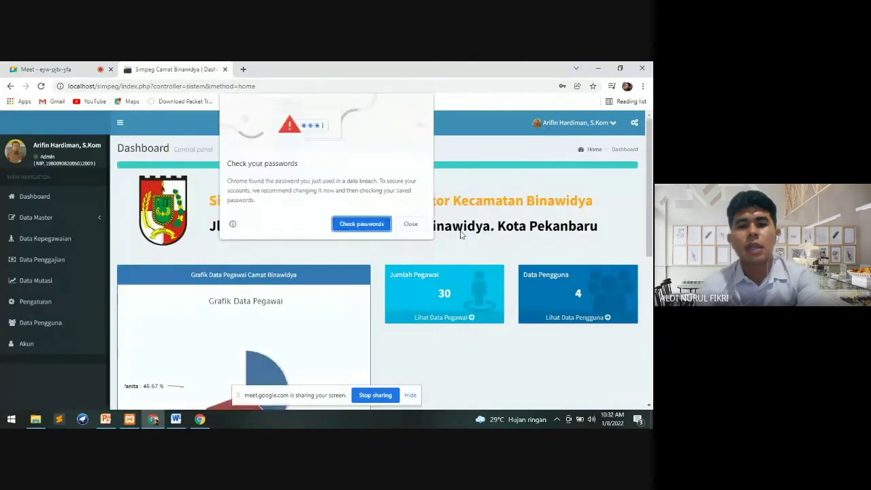
pyautogui.click(410, 224)
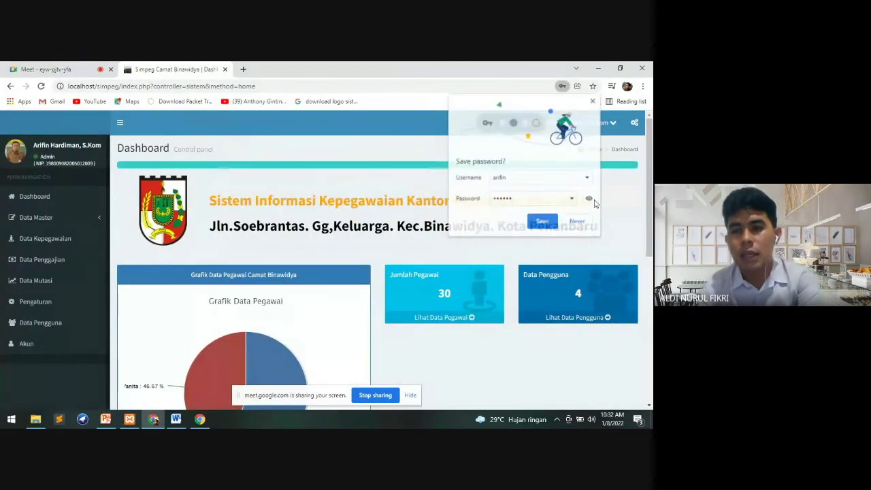
pyautogui.click(576, 221)
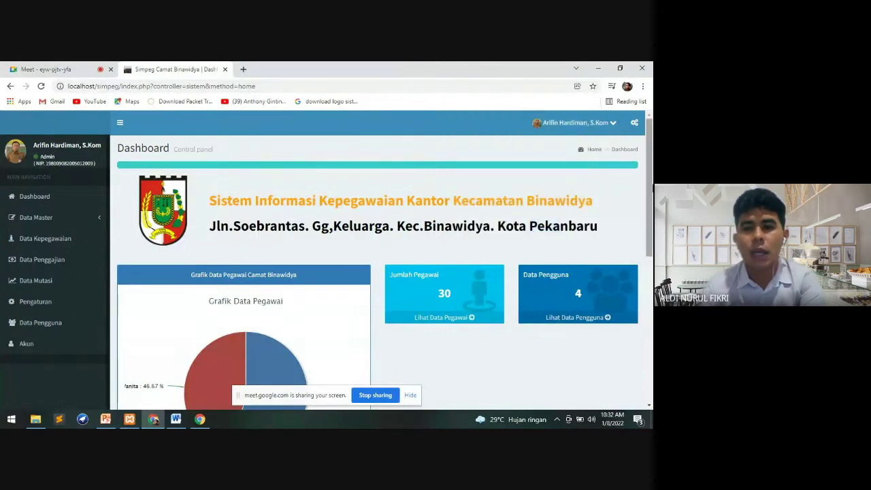
# Scroll the dashboard, then expand Data Master in the sidebar
pyautogui.scroll(-1, 377, 272)
pyautogui.scroll(1, 377, 272)
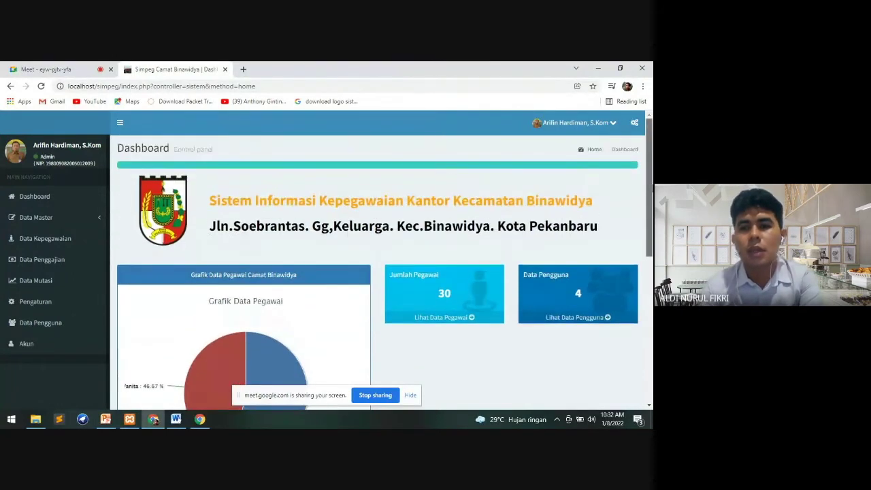
pyautogui.scroll(-2, 650, 187)
pyautogui.scroll(2, 651, 174)
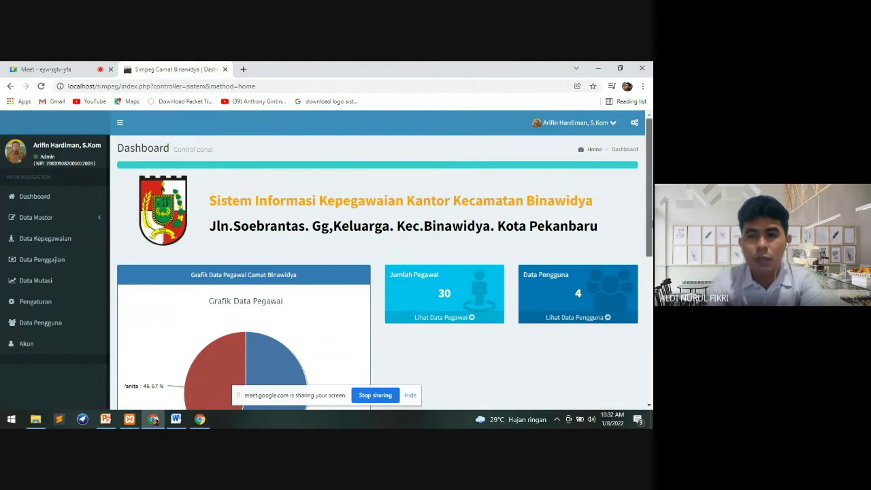
pyautogui.moveTo(650, 224)
pyautogui.mouseDown()
pyautogui.moveTo(650, 276)
pyautogui.moveTo(649, 219)
pyautogui.mouseUp()
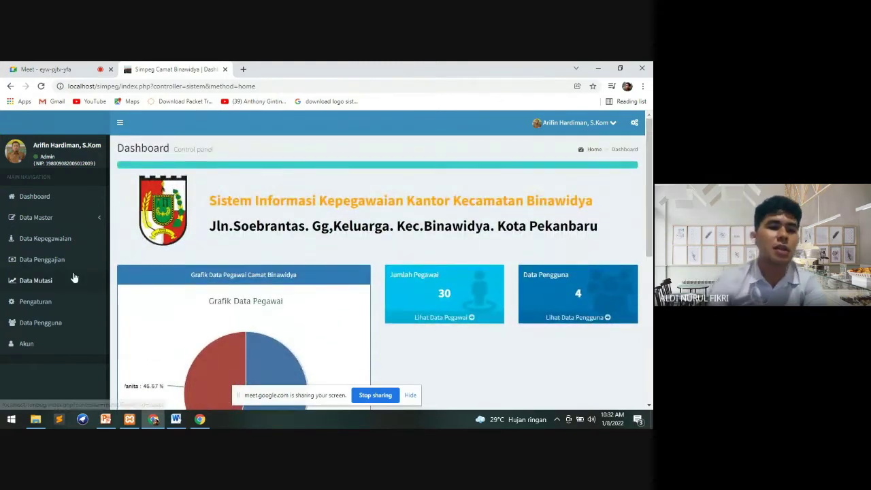
pyautogui.click(75, 221)
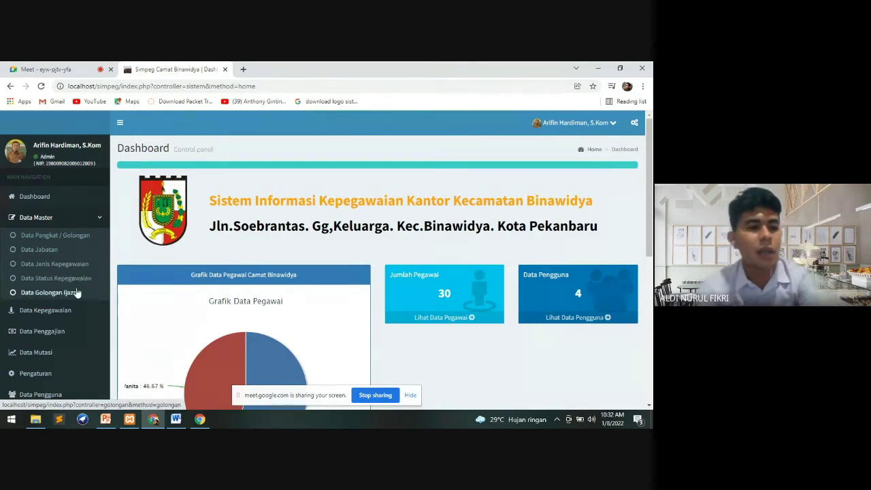
# Open Data Pangkat / Golongan and scroll through its 12 rank entries
pyautogui.click(75, 242)
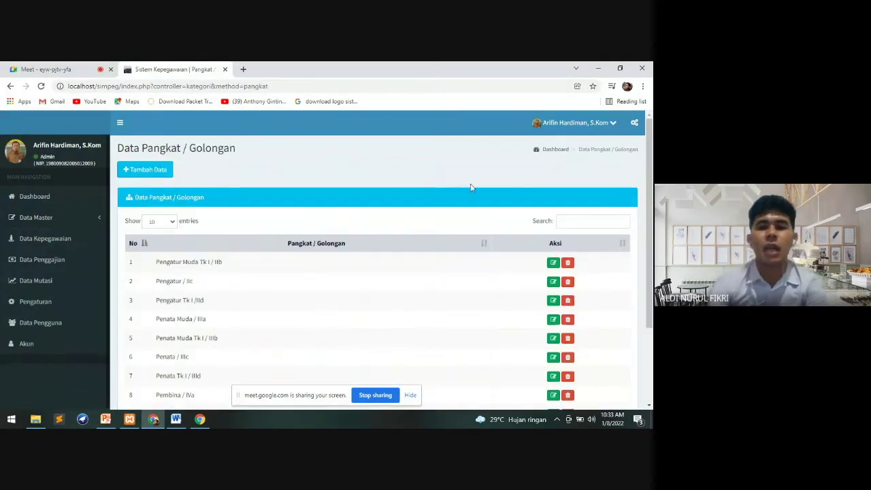
pyautogui.scroll(-3, 651, 178)
pyautogui.scroll(3, 651, 179)
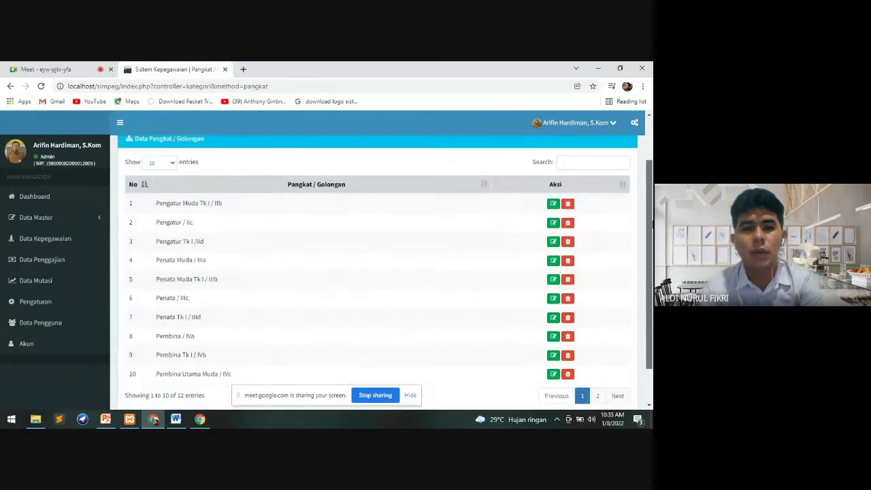
pyautogui.moveTo(651, 178); pyautogui.dragTo(651, 228)
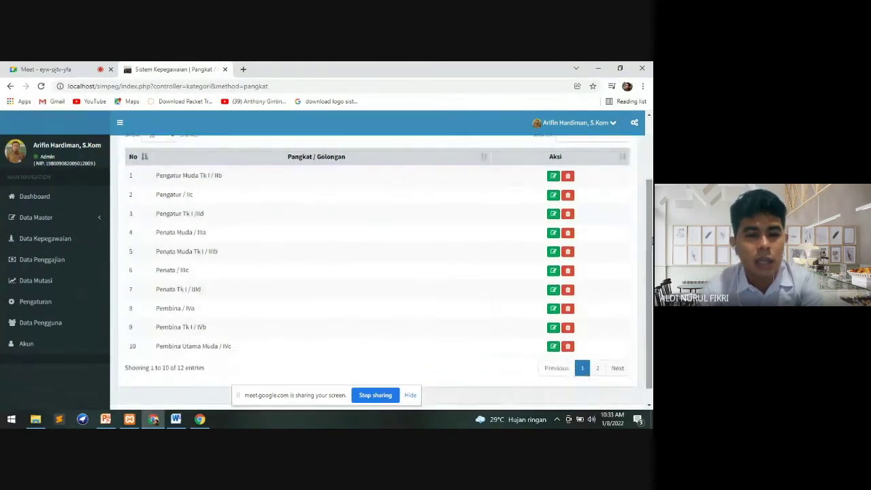
pyautogui.scroll(1, 568, 192)
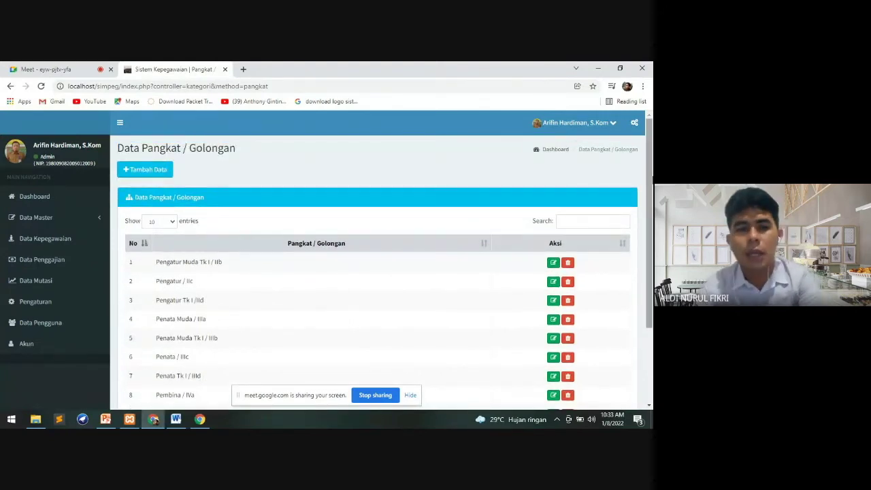
pyautogui.moveTo(649, 204)
pyautogui.mouseDown()
pyautogui.moveTo(650, 212)
pyautogui.moveTo(649, 204)
pyautogui.mouseUp()
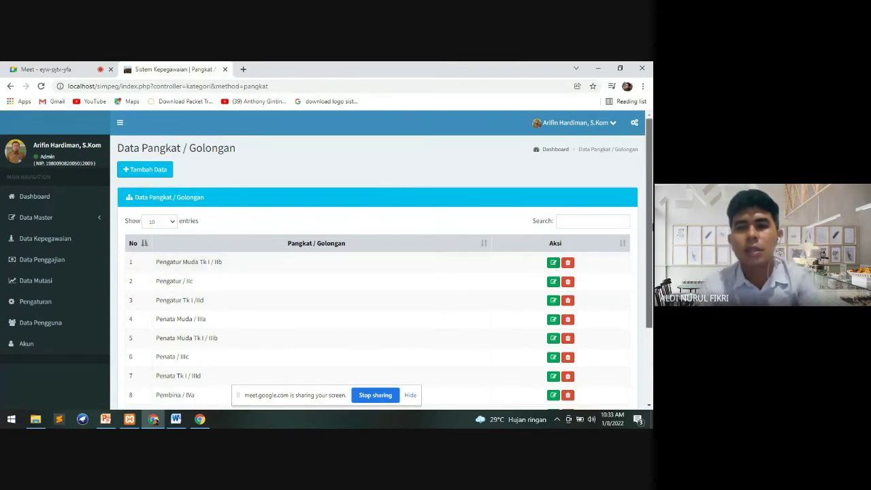
pyautogui.scroll(-2, 460, 204)
pyautogui.scroll(2, 460, 186)
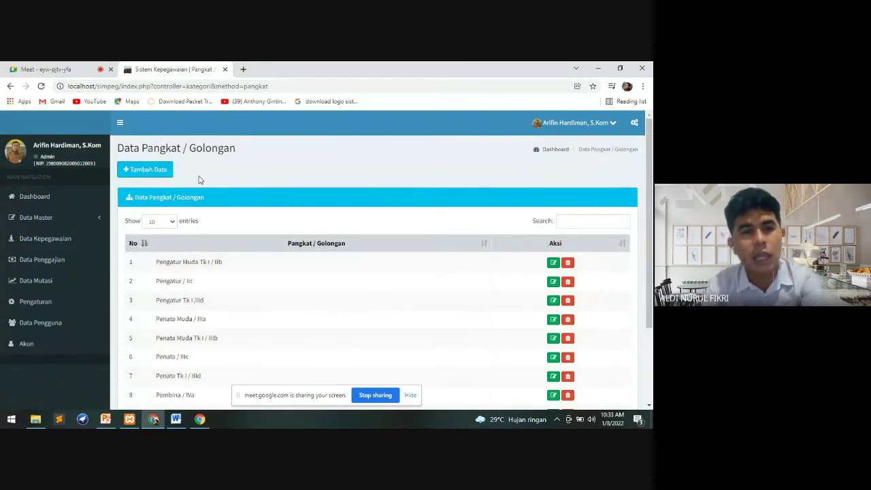
# Add a new rank named 'PENATA IV' and save it
pyautogui.click(164, 173)
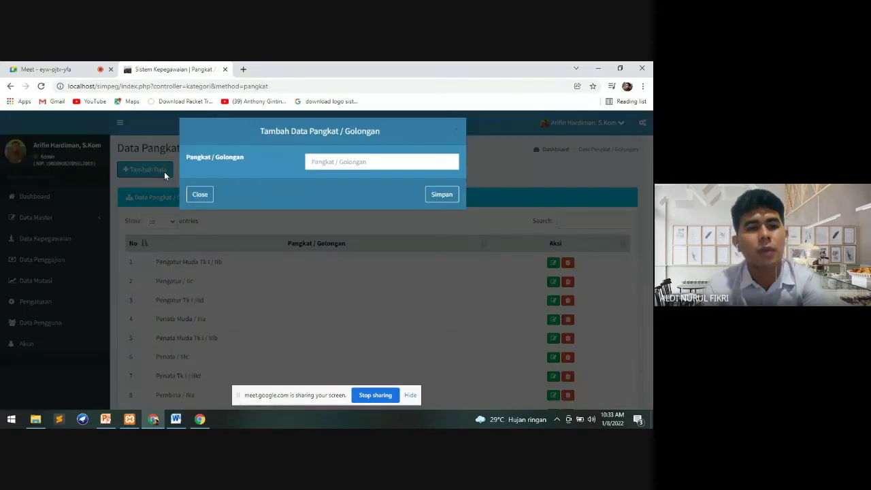
pyautogui.click(354, 168)
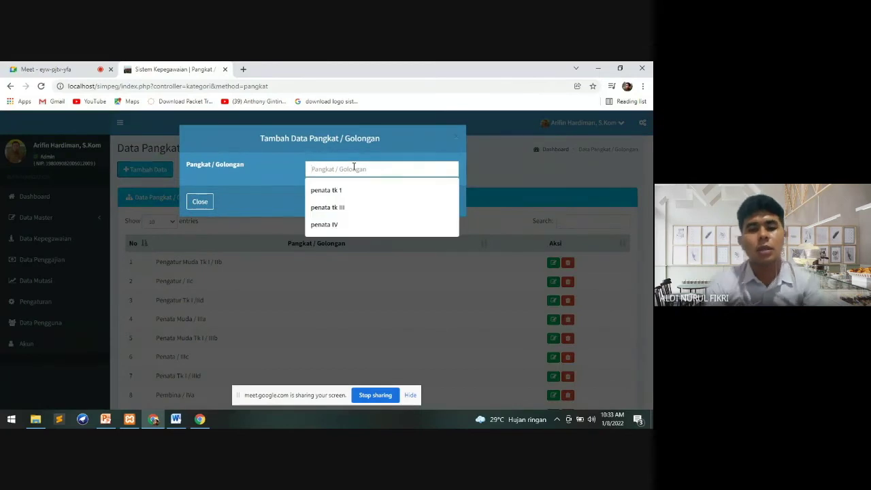
pyautogui.write('PENATA')
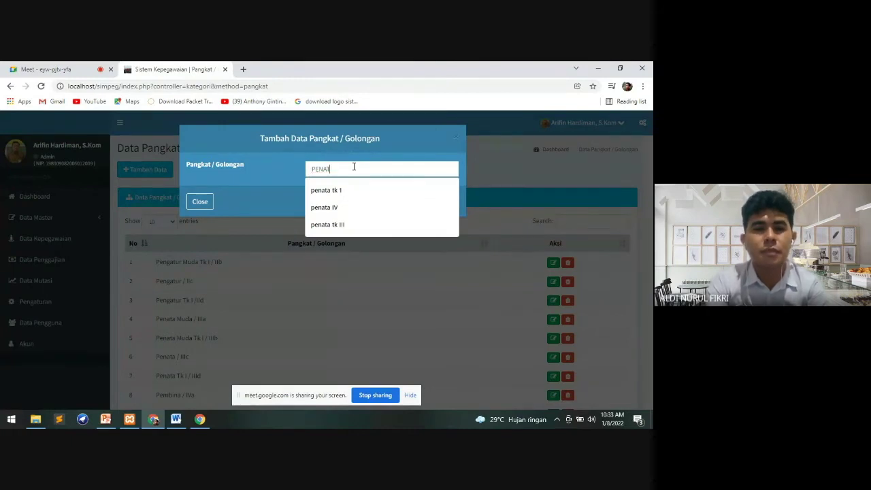
pyautogui.write('IV')
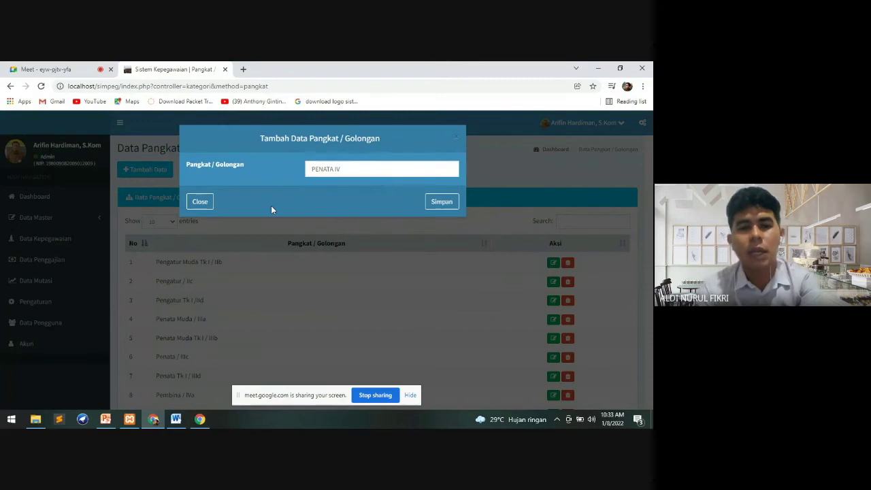
pyautogui.click(442, 204)
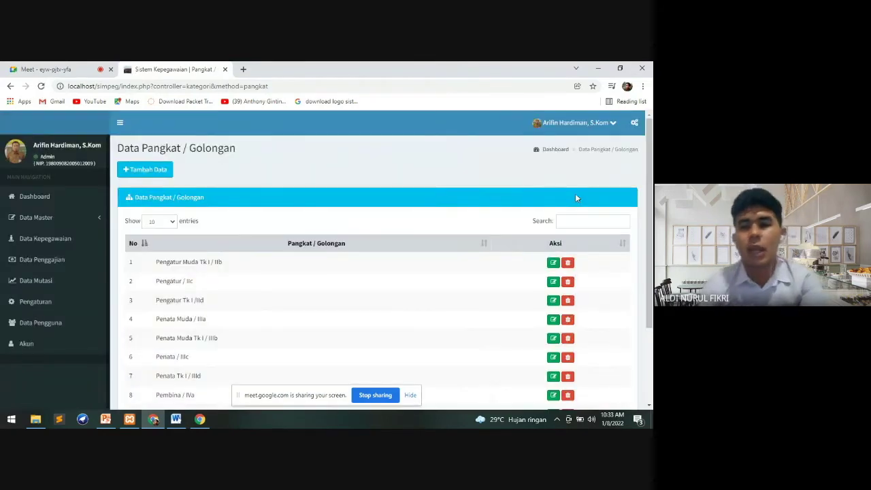
# Go to page 2 of the rank list to see PENATA IV as entry 13
pyautogui.scroll(-1, 574, 196)
pyautogui.moveTo(652, 247); pyautogui.dragTo(652, 266)
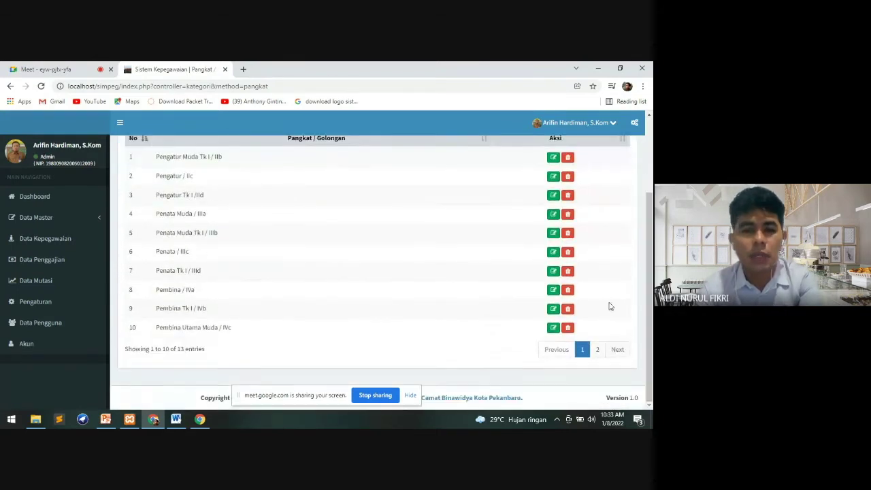
pyautogui.click(595, 354)
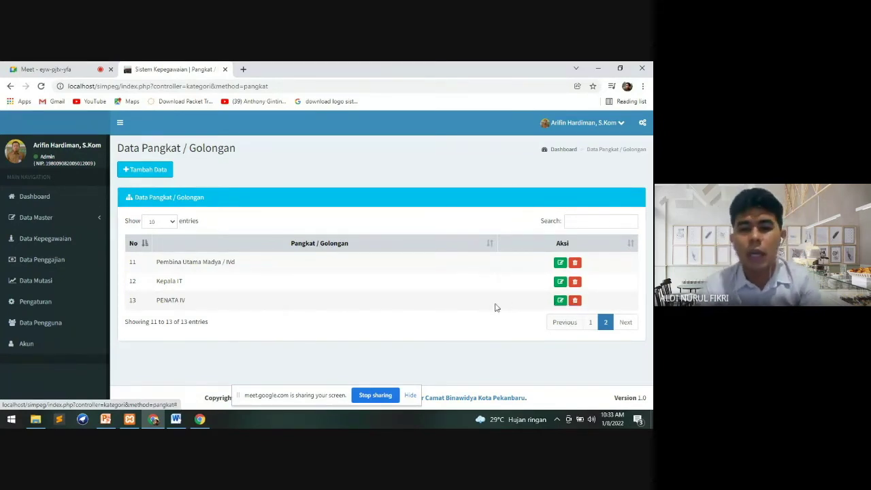
# Rename rank entry 13 from PENATA IV to PENATA III, save, and return to page 2
pyautogui.click(560, 301)
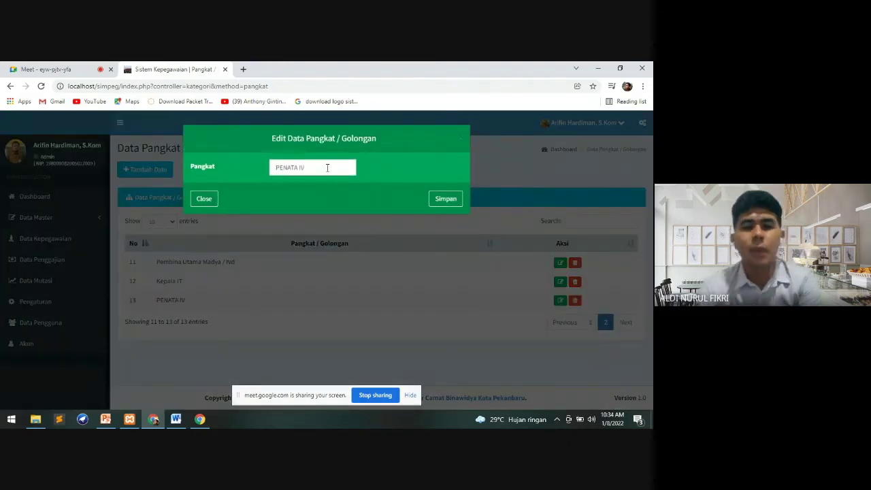
pyautogui.click(327, 167)
pyautogui.write('II')
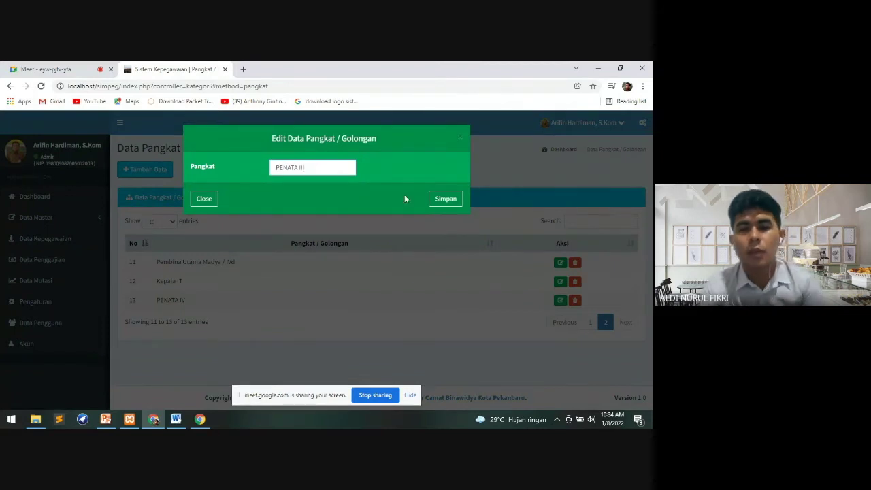
pyautogui.click(444, 201)
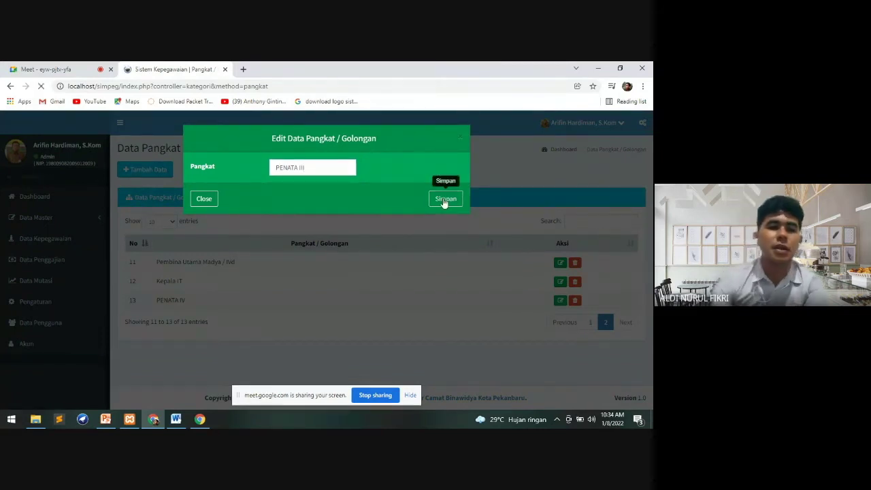
pyautogui.scroll(-3, 378, 286)
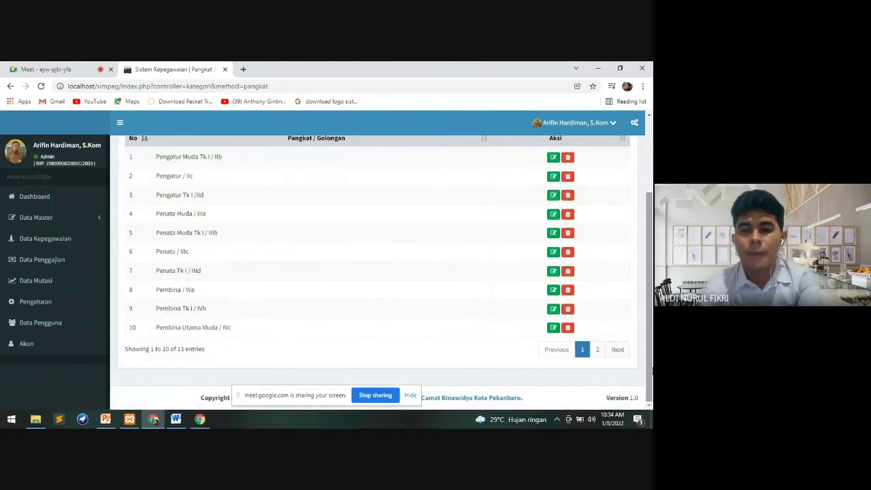
pyautogui.click(596, 350)
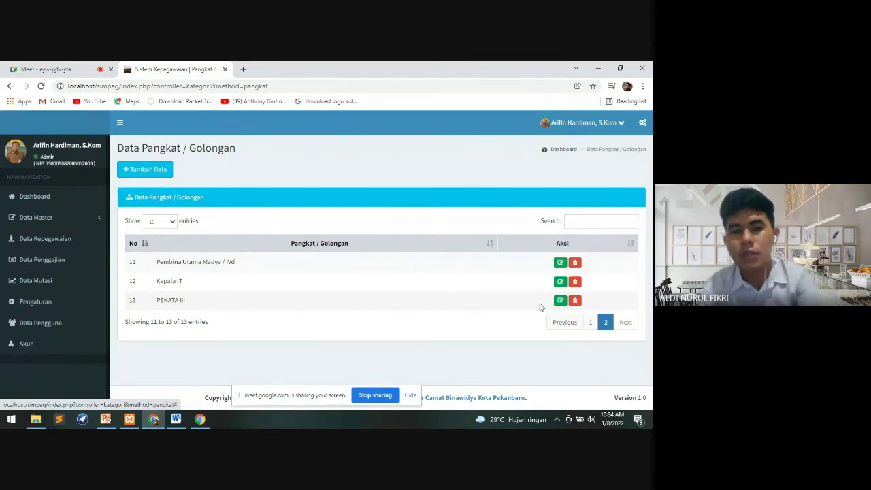
# Delete the PENATA III rank, confirming 'Yakin hapus?' and the success notice
pyautogui.click(574, 300)
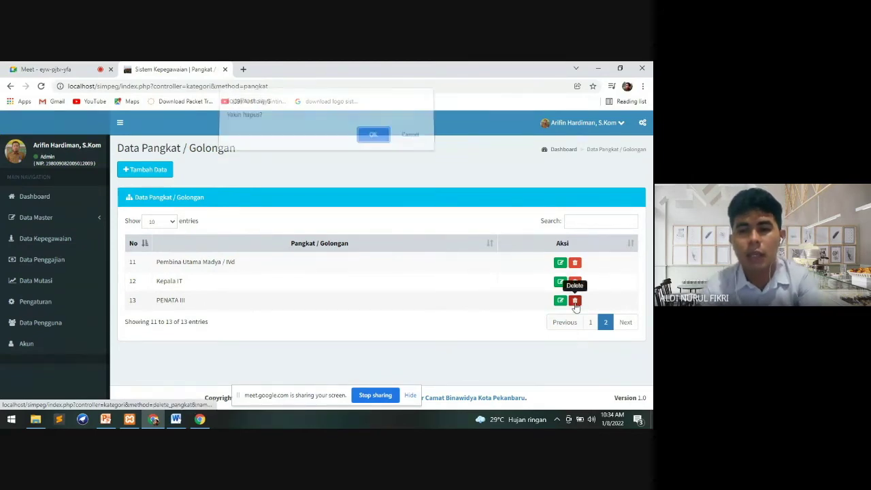
pyautogui.click(371, 143)
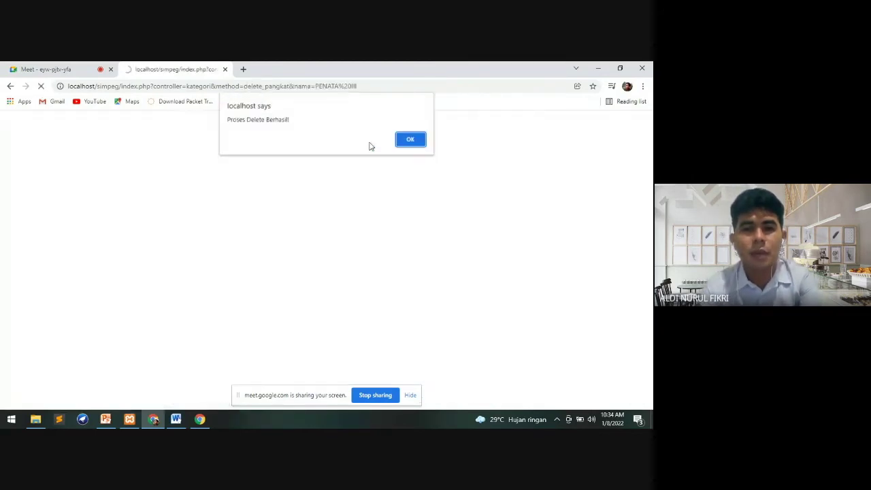
pyautogui.click(410, 140)
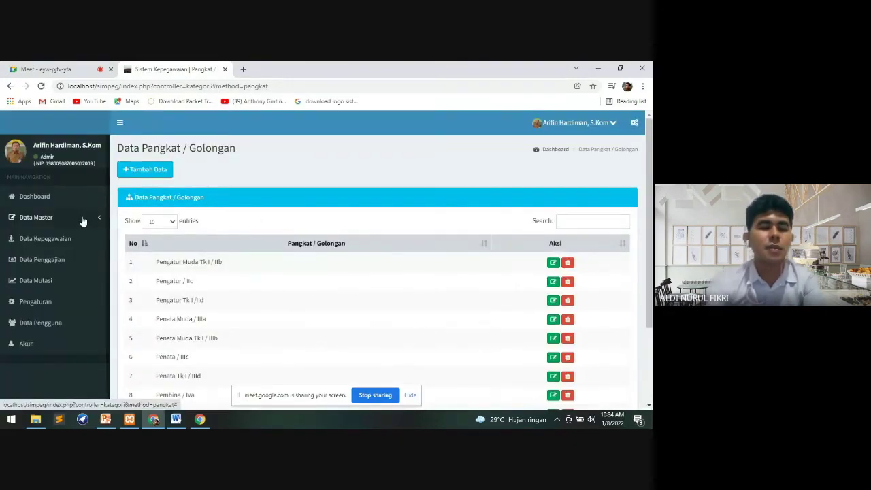
pyautogui.click(82, 220)
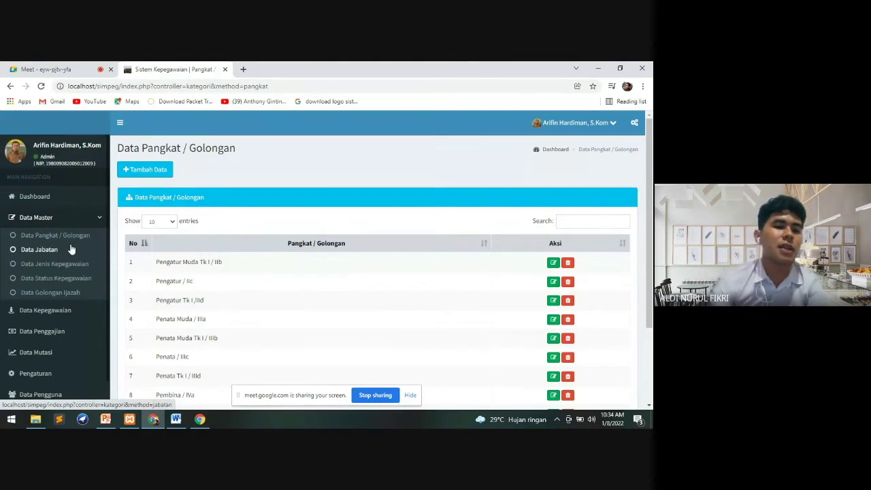
# Open Data Jabatan and scroll through its 28 positions, starting with Kepala Camat
pyautogui.click(70, 249)
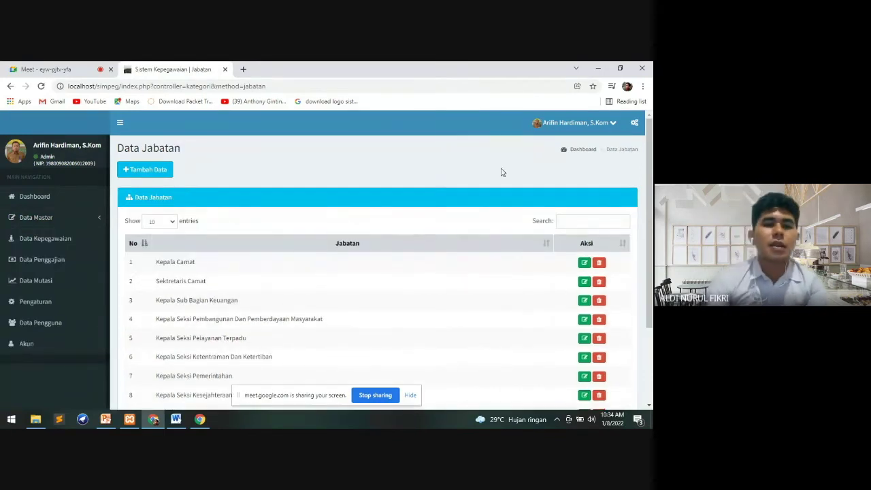
pyautogui.moveTo(651, 139)
pyautogui.mouseDown()
pyautogui.moveTo(651, 211)
pyautogui.moveTo(648, 142)
pyautogui.mouseUp()
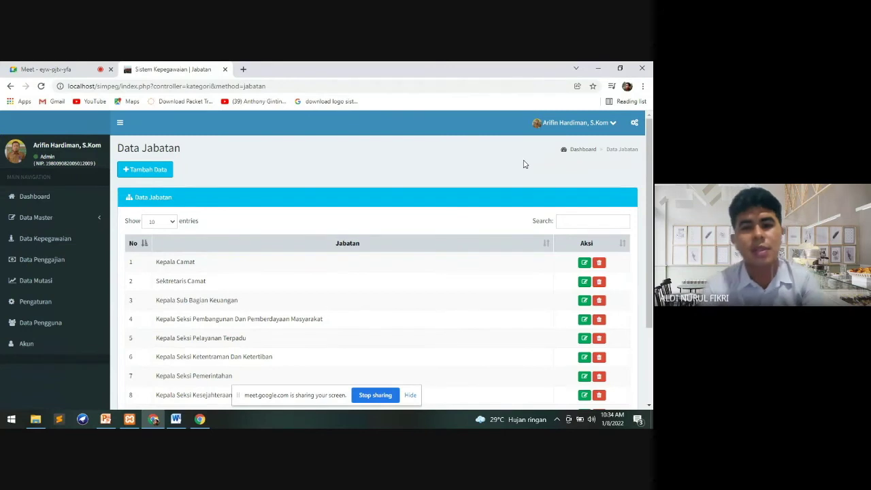
pyautogui.moveTo(650, 146)
pyautogui.mouseDown()
pyautogui.moveTo(651, 197)
pyautogui.moveTo(650, 149)
pyautogui.mouseUp()
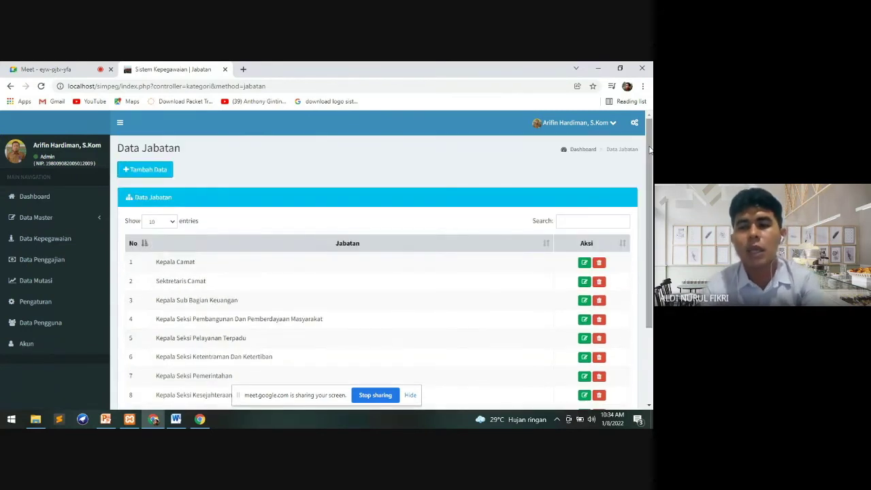
pyautogui.scroll(-2, 651, 221)
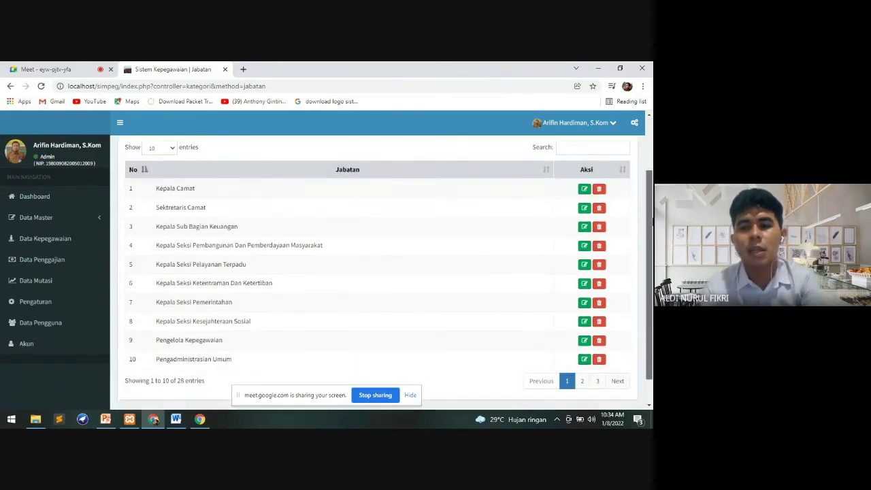
pyautogui.scroll(2, 651, 218)
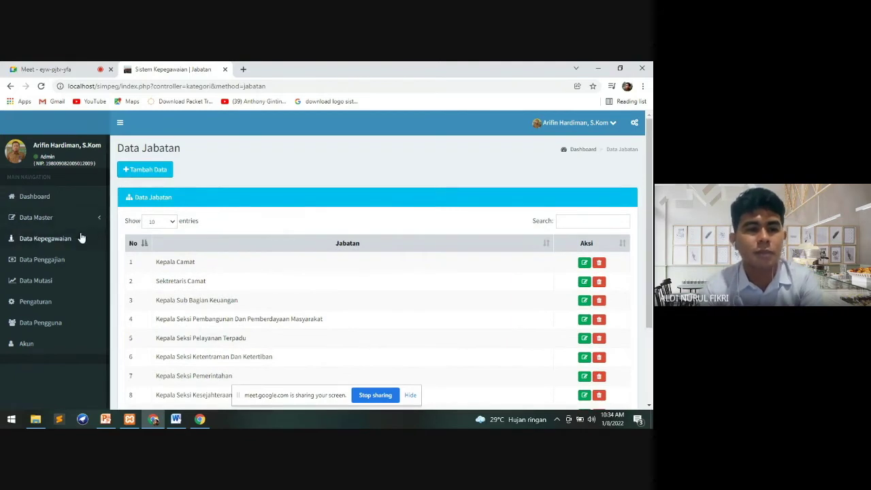
pyautogui.click(85, 218)
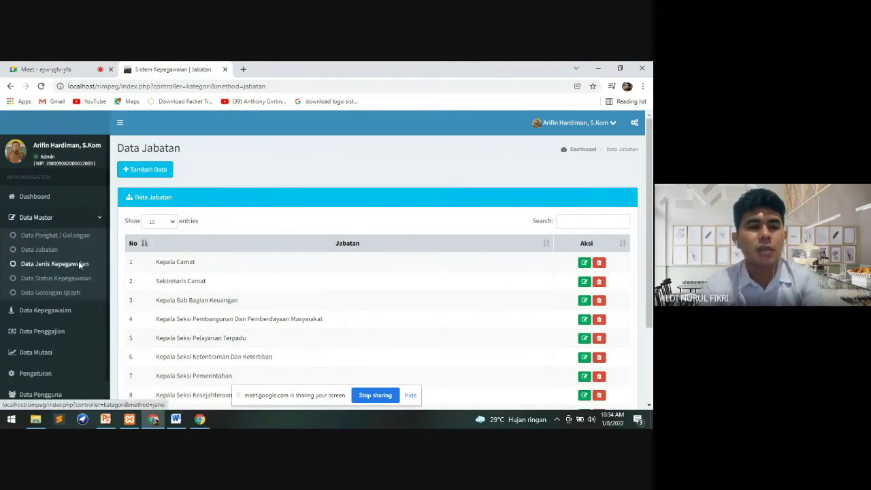
# Open Data Jenis Kepegawaian and add and save the employment type 'honorrer'
pyautogui.click(78, 264)
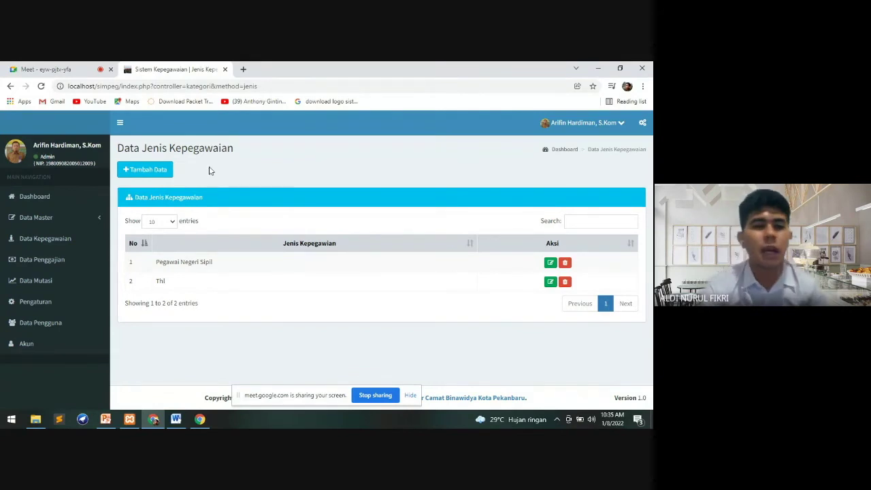
pyautogui.click(164, 174)
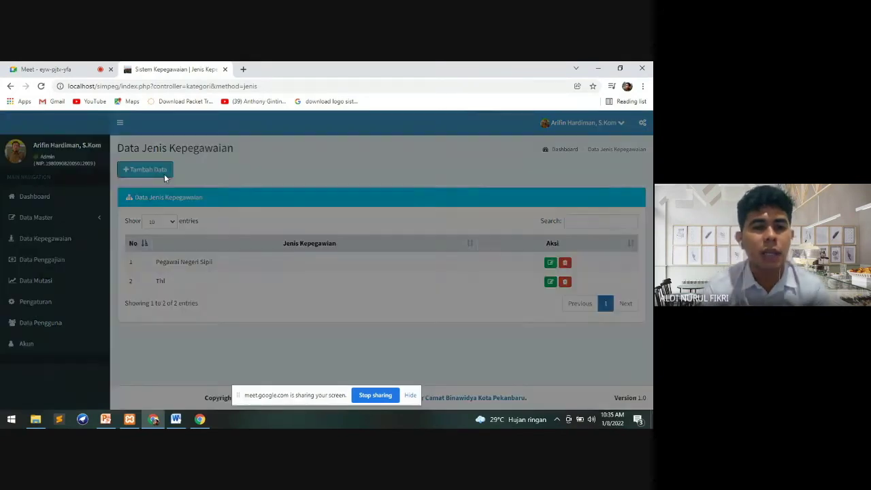
pyautogui.click(349, 169)
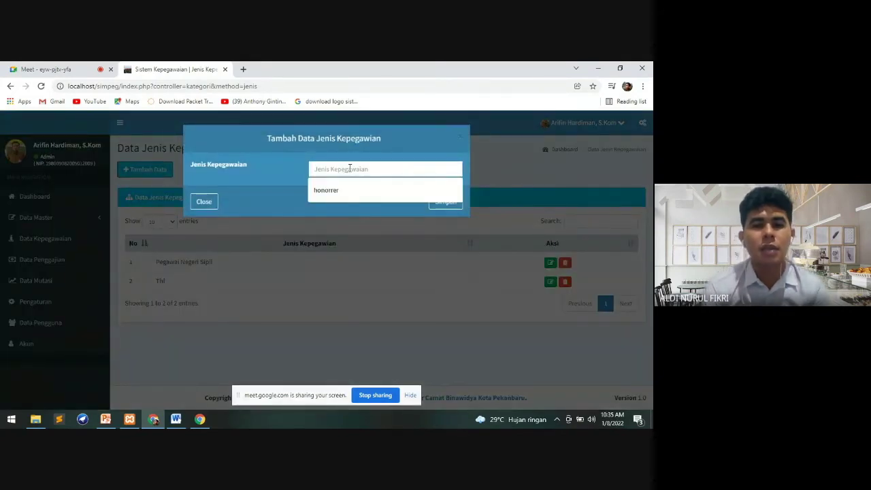
pyautogui.click(339, 193)
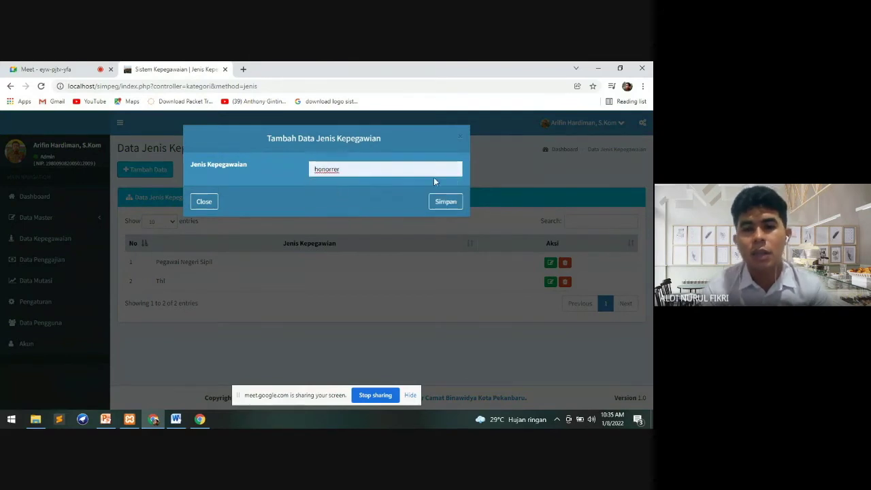
pyautogui.click(445, 202)
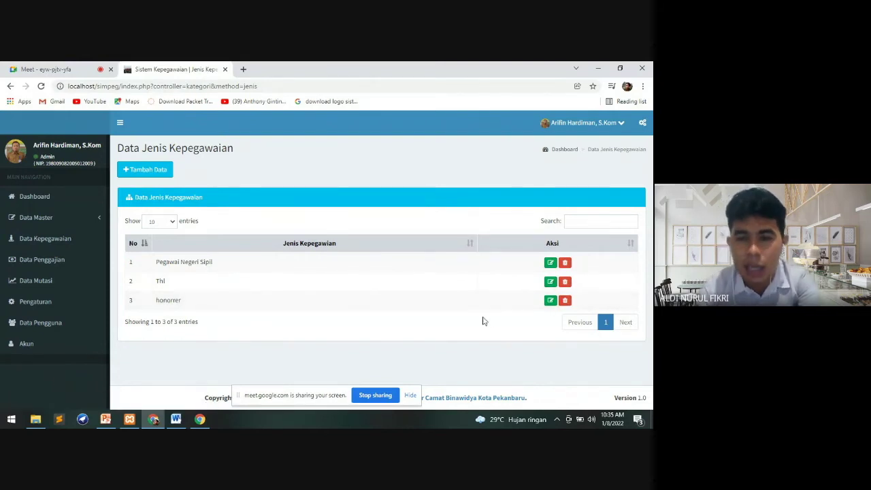
# Delete the honorrer row and confirm until 'Proses Delete Berhasil!' is acknowledged
pyautogui.click(565, 300)
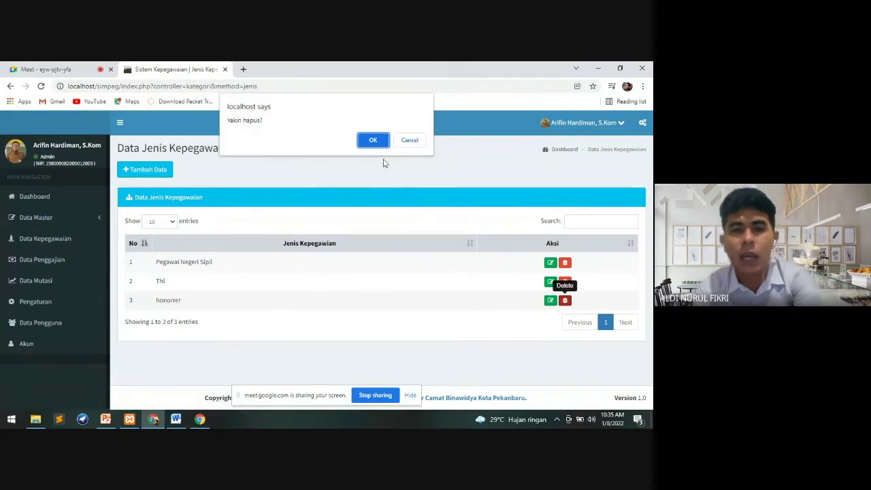
pyautogui.click(373, 140)
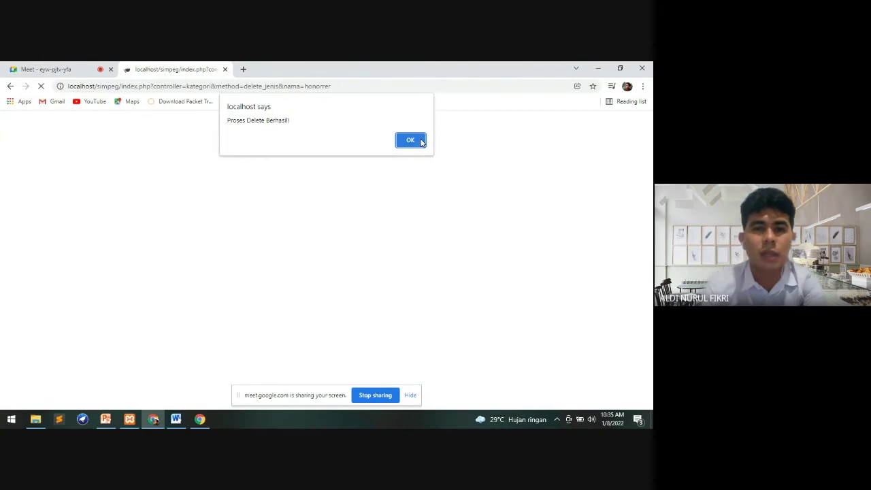
pyautogui.click(410, 140)
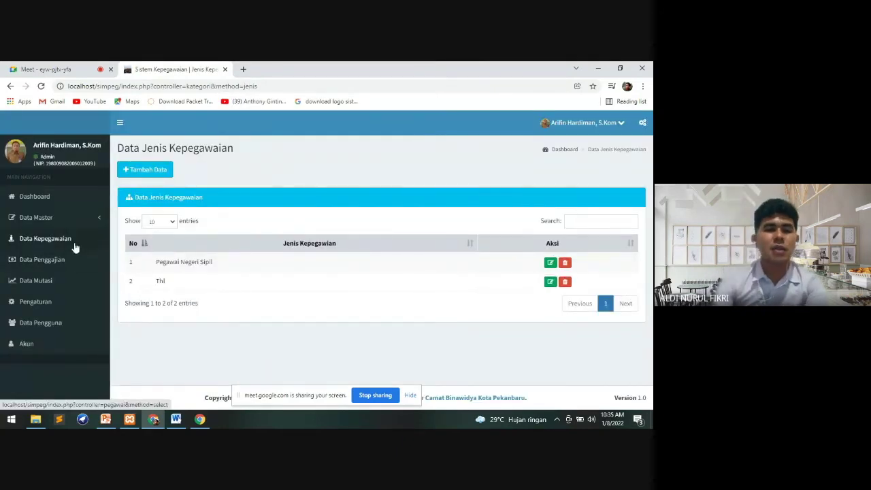
# Open Data Status Kepegawaian from Data Master to list Aktif and Non Aktif
pyautogui.click(77, 217)
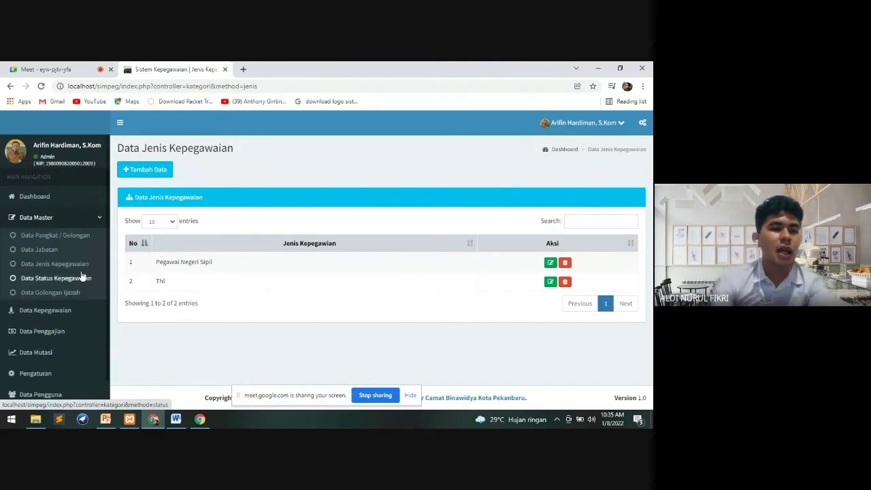
pyautogui.click(82, 276)
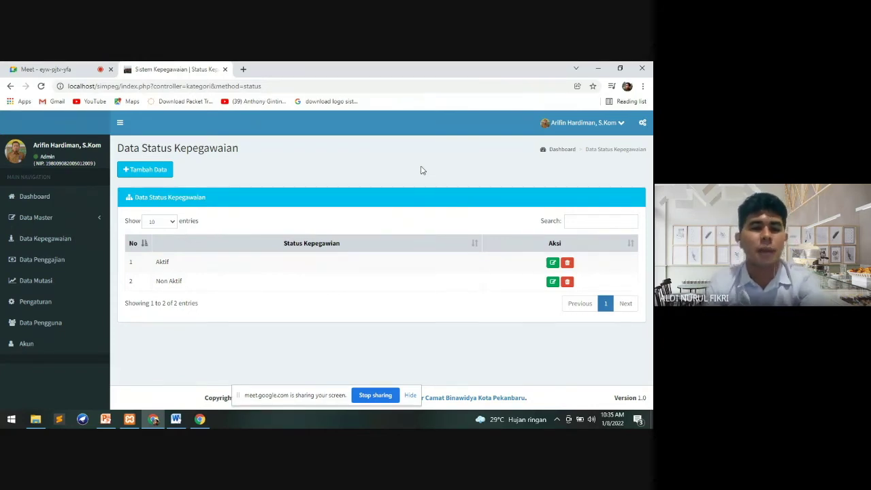
# Open the Data Kepegawaian list of 30 employees, look through it, and start a new employee entry
pyautogui.click(80, 247)
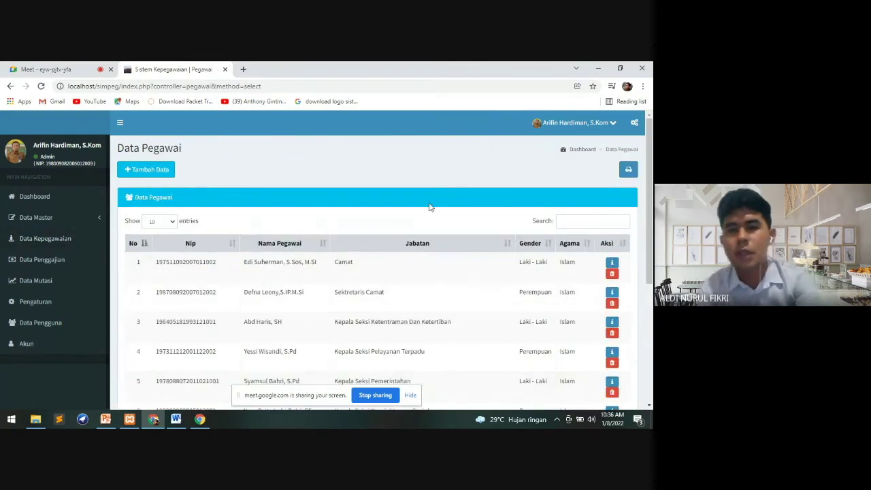
pyautogui.scroll(-3, 648, 230)
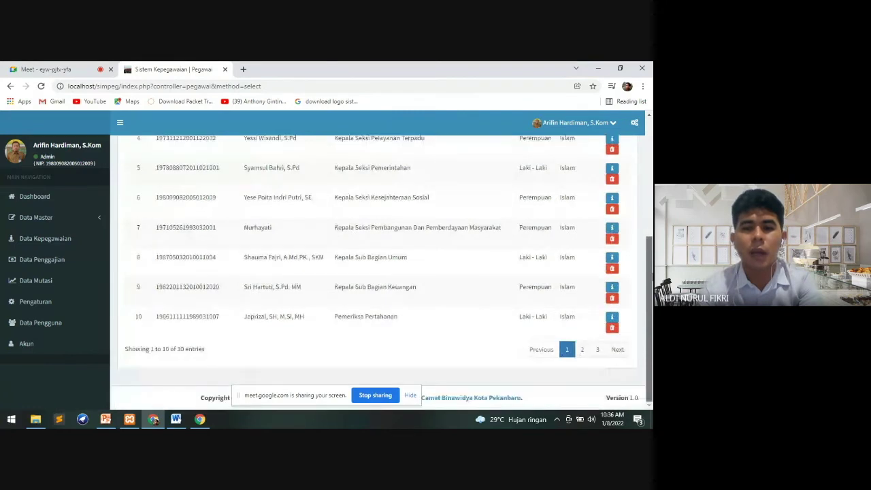
pyautogui.scroll(3, 648, 229)
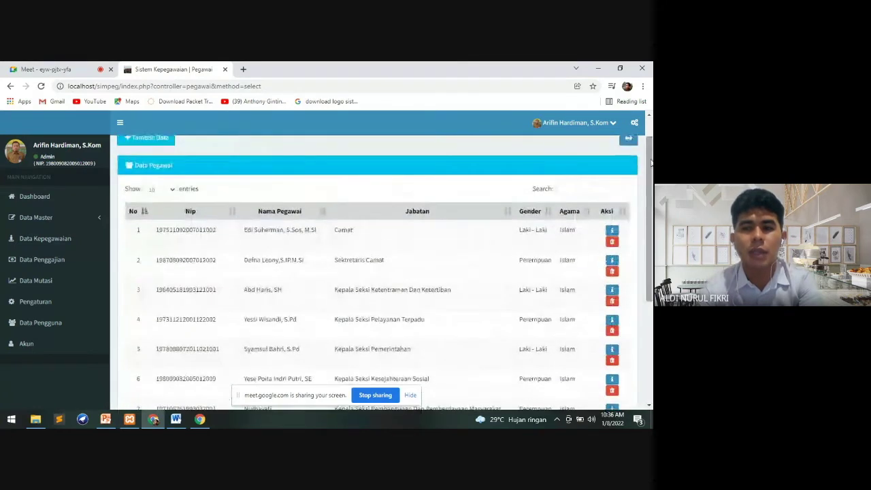
pyautogui.scroll(1, 651, 162)
pyautogui.scroll(-3, 651, 157)
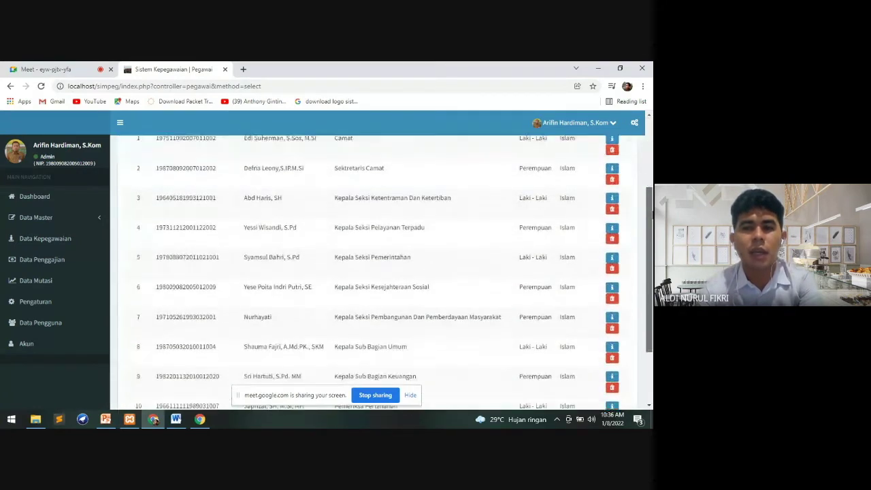
pyautogui.scroll(3, 651, 150)
pyautogui.scroll(1, 651, 150)
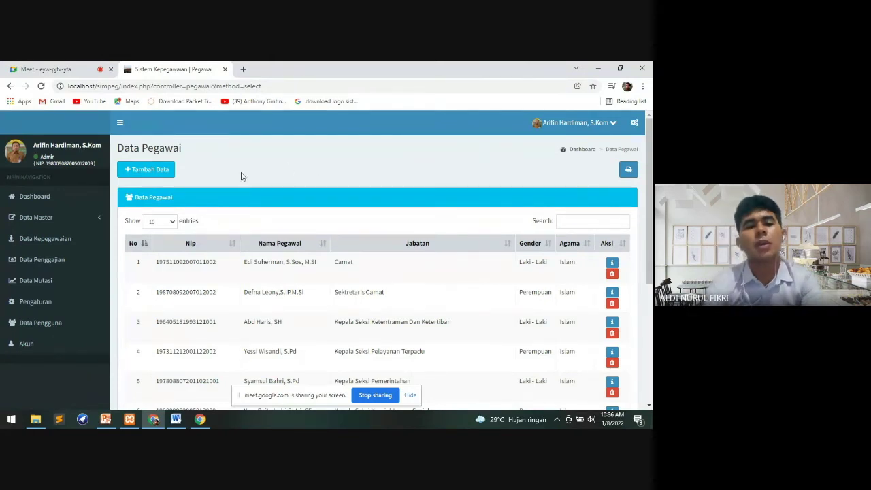
pyautogui.click(149, 172)
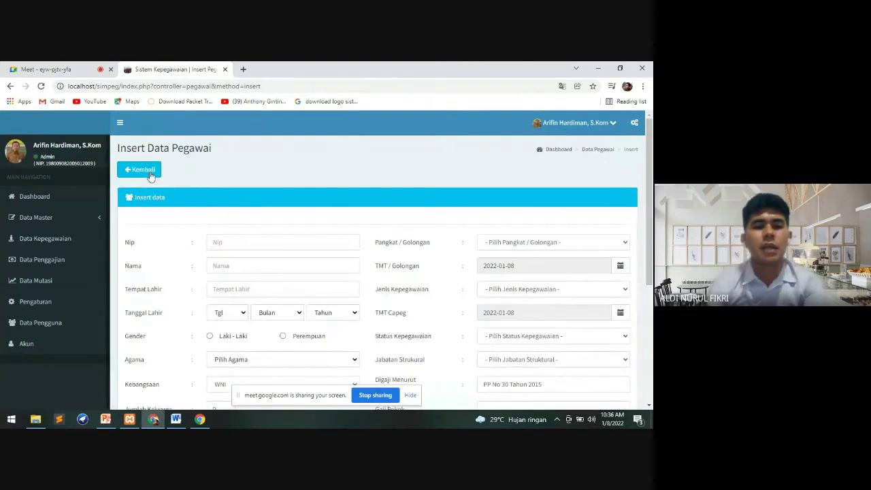
# Enter the new employee's NIP, full name and birthplace
pyautogui.scroll(-3, 378, 273)
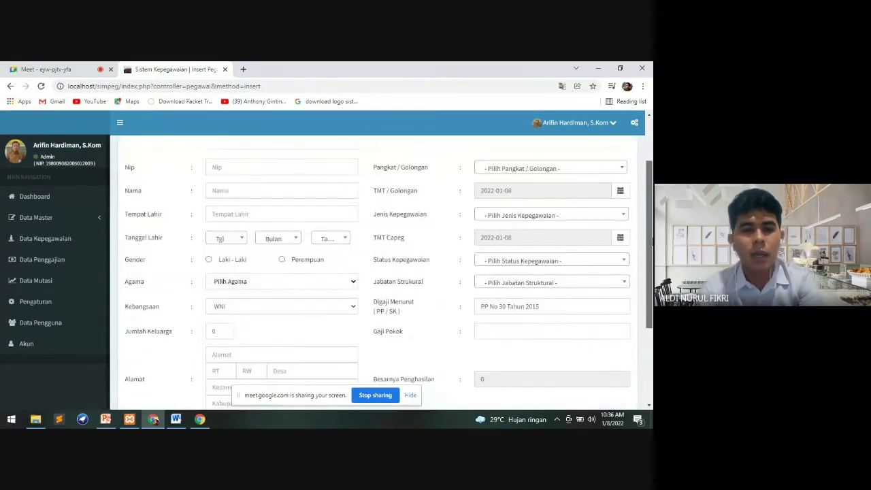
pyautogui.scroll(2, 378, 272)
pyautogui.scroll(-2, 378, 272)
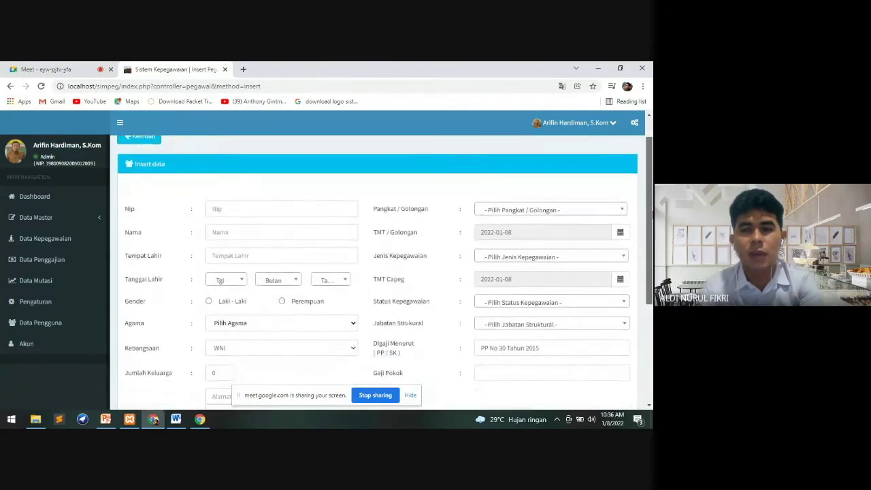
pyautogui.scroll(2, 378, 272)
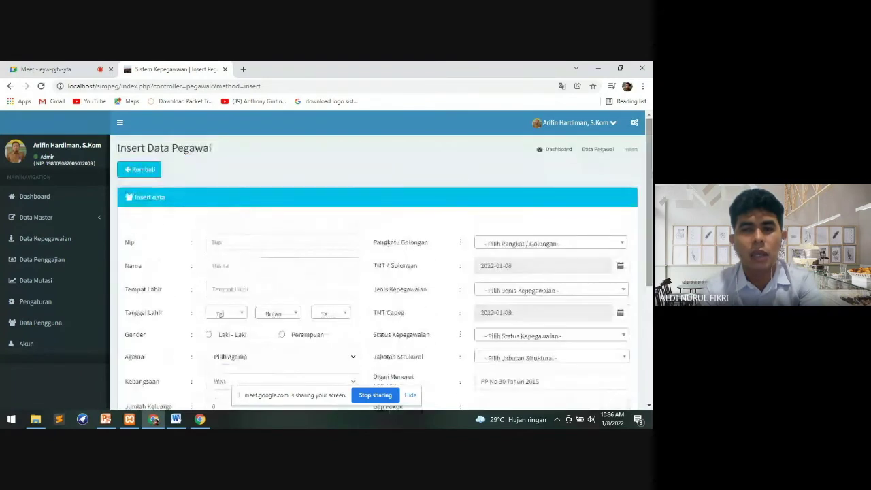
pyautogui.scroll(-1, 377, 272)
pyautogui.scroll(1, 378, 272)
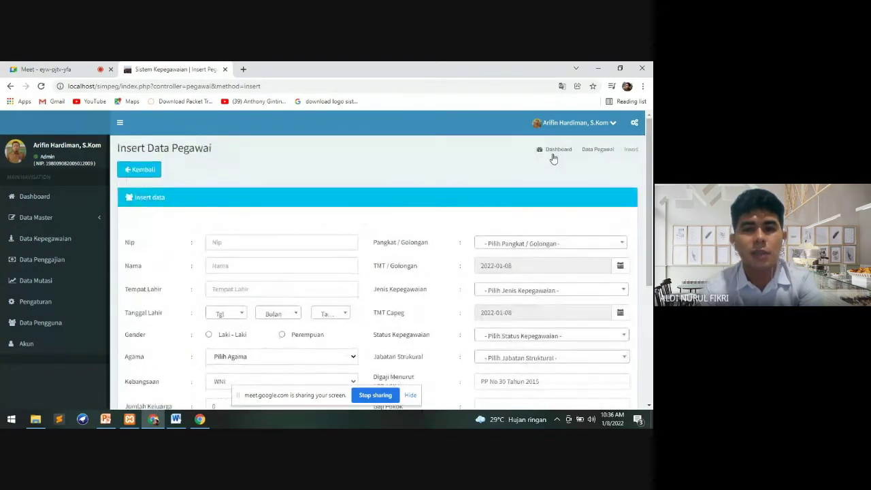
pyautogui.click(238, 243)
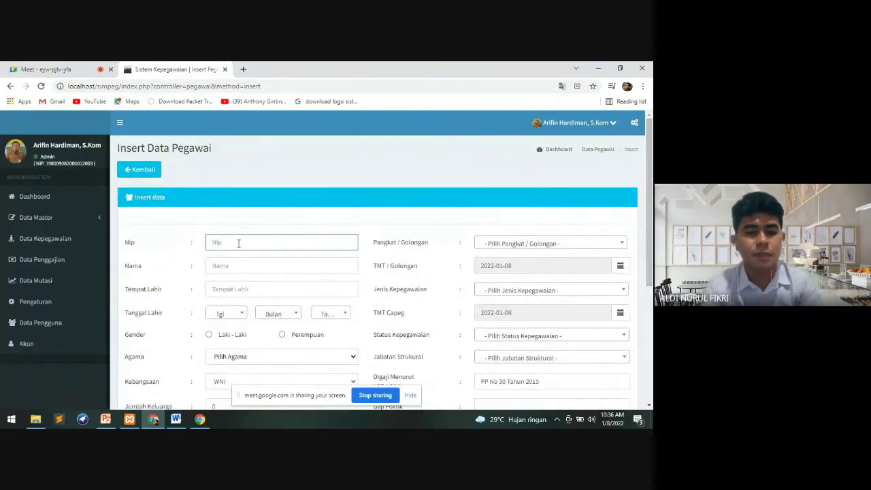
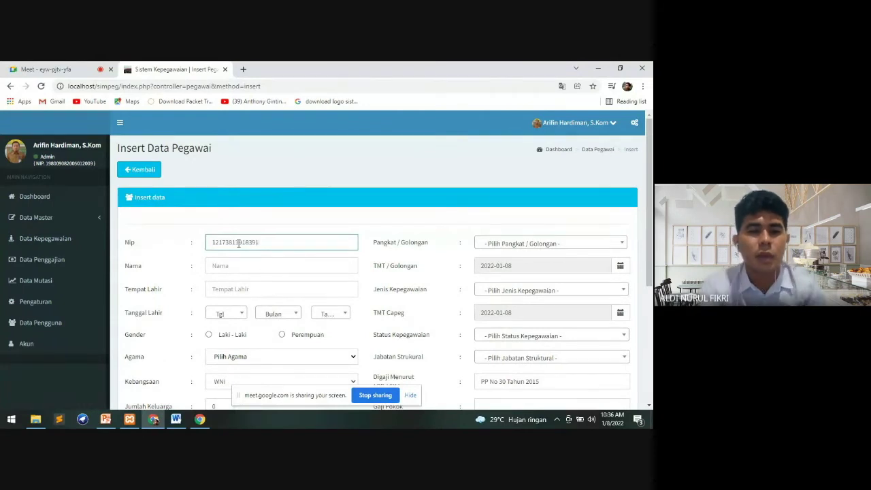
pyautogui.click(247, 265)
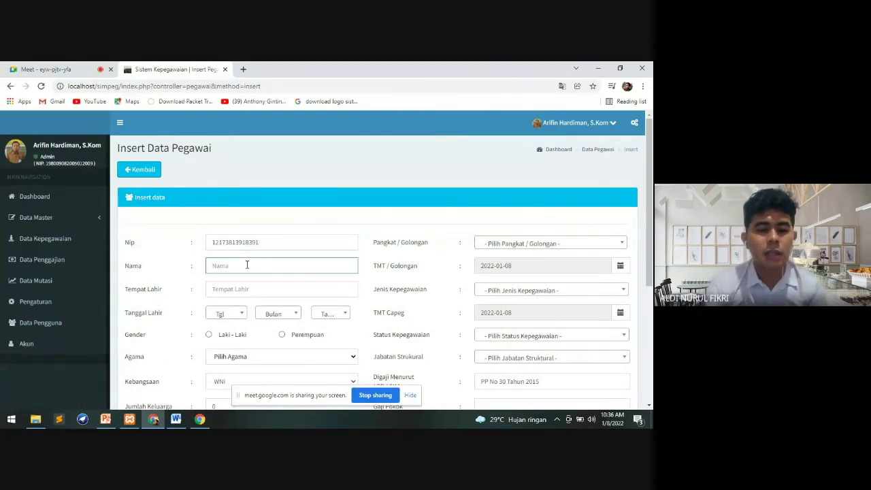
pyautogui.write('SUHER')
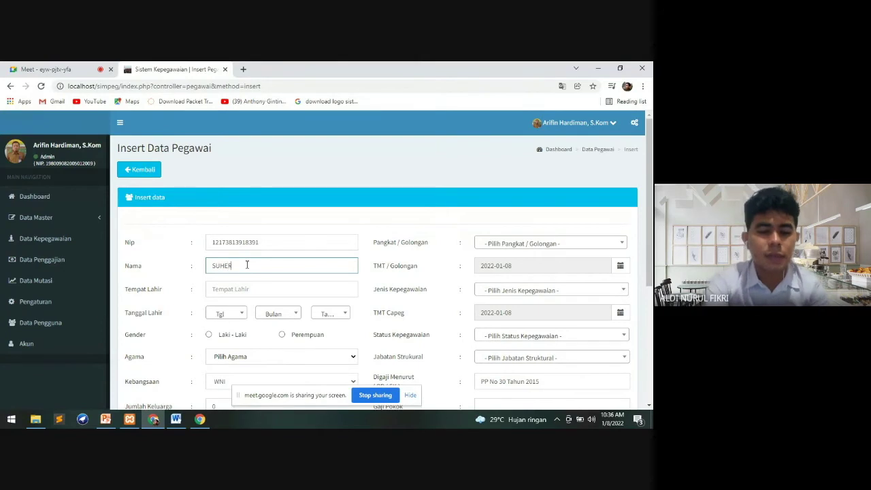
pyautogui.write('N')
pyautogui.press('BackSpace')
pyautogui.write('MAN')
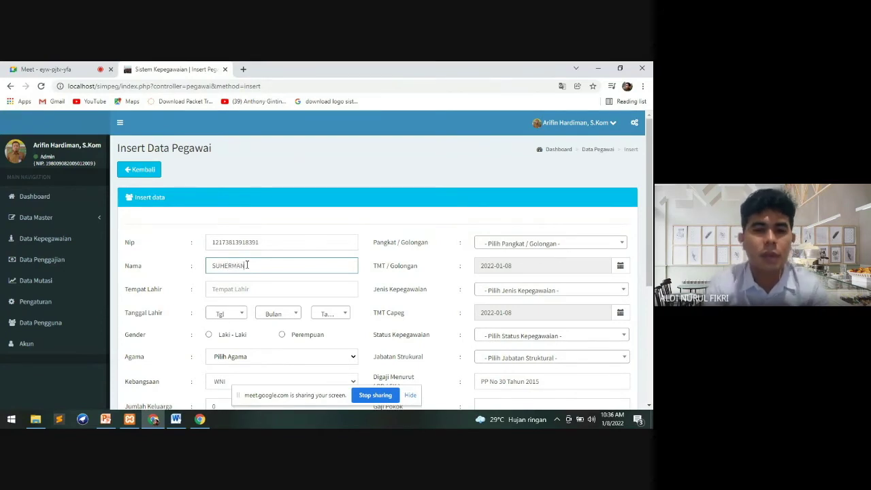
pyautogui.click(245, 289)
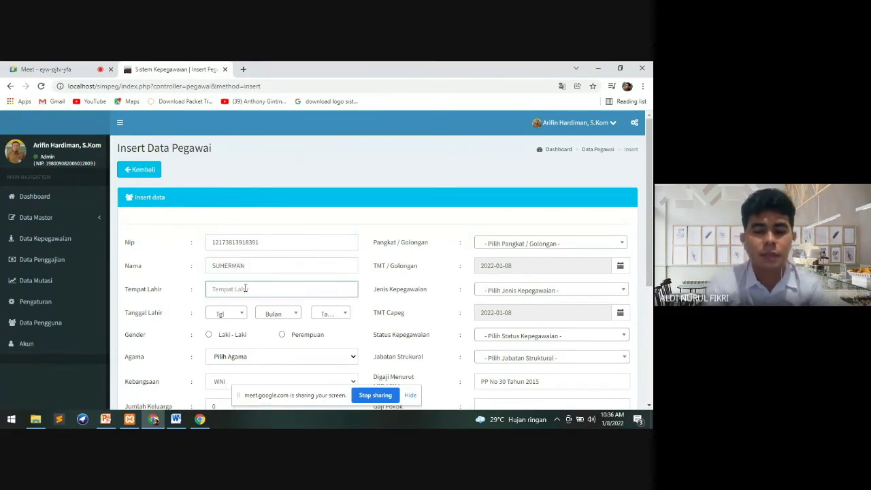
pyautogui.write('PEKANBAR')
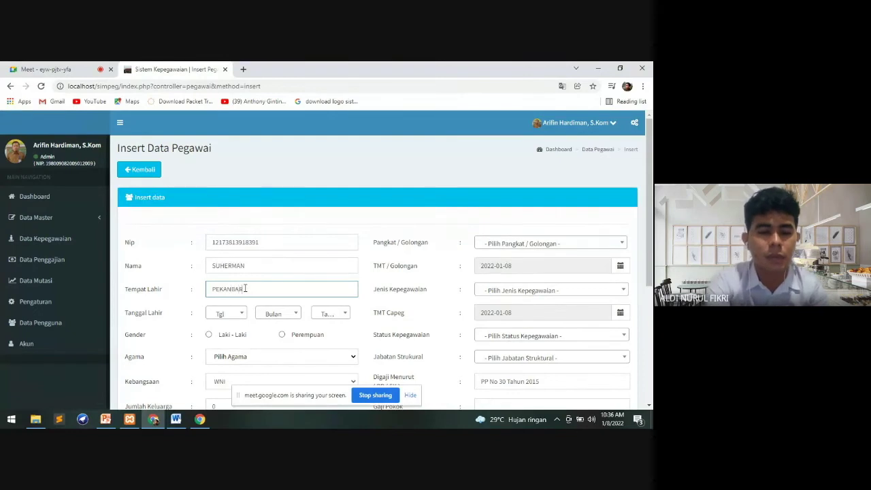
pyautogui.write('U')
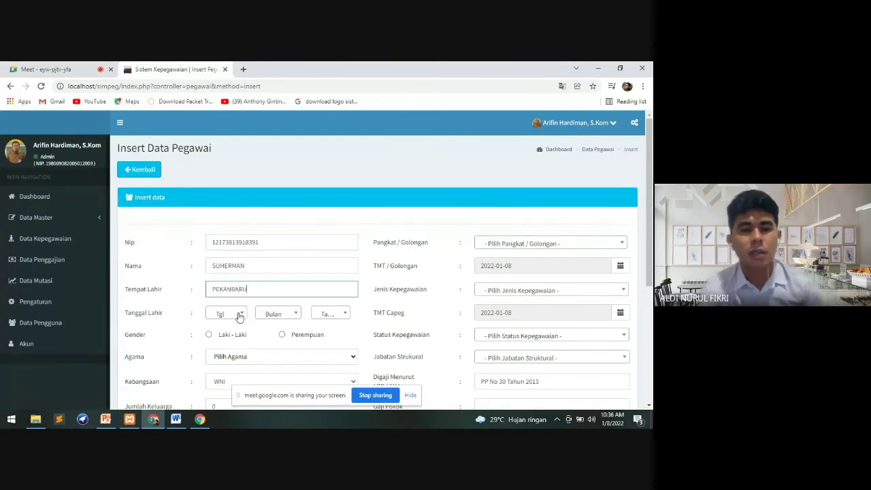
# Set the birth date to 3 Maret 1984
pyautogui.click(239, 314)
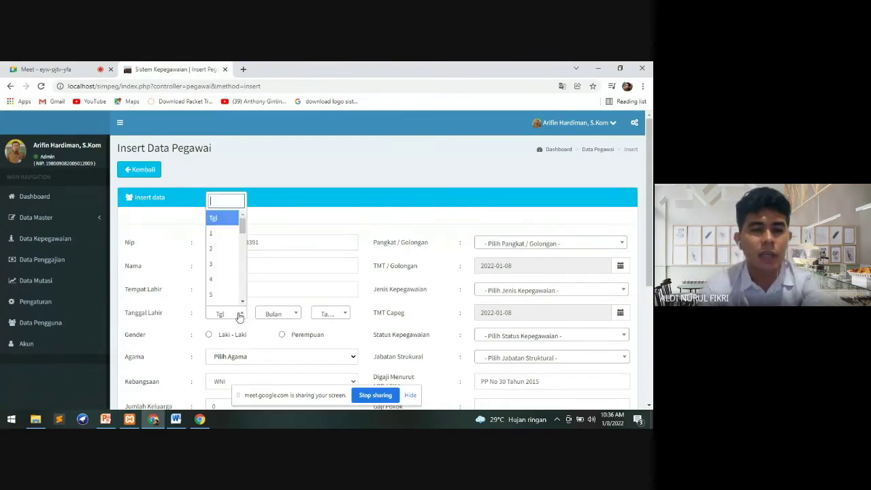
pyautogui.click(230, 265)
pyautogui.click(286, 320)
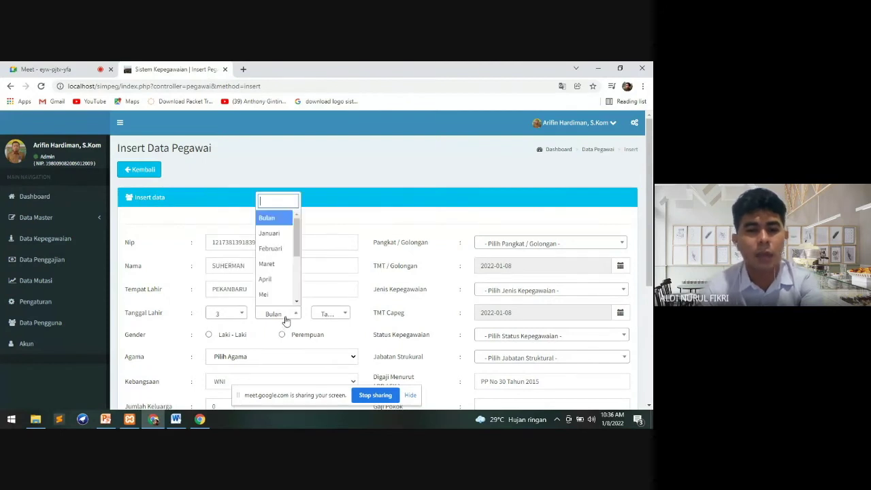
pyautogui.click(280, 271)
pyautogui.click(333, 315)
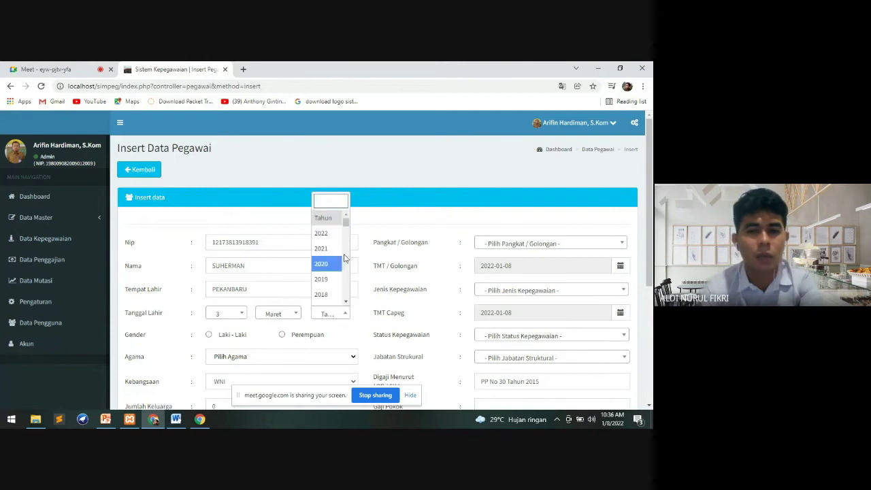
pyautogui.moveTo(346, 220); pyautogui.dragTo(345, 243)
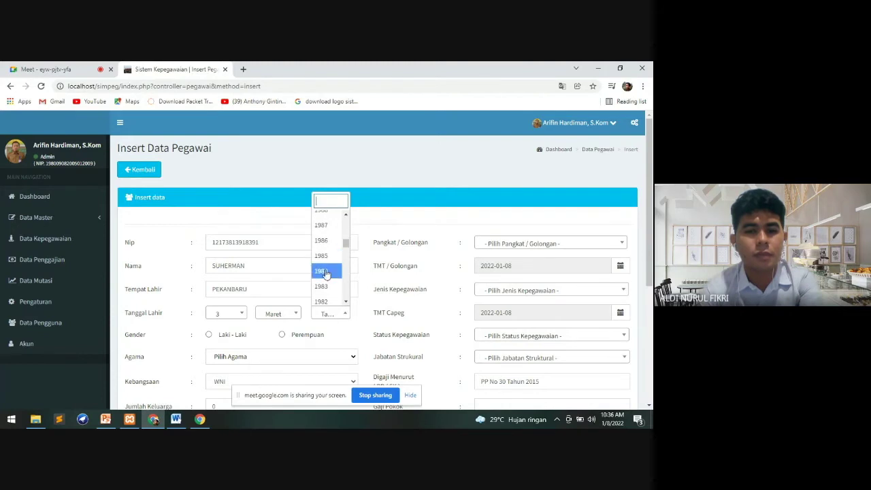
pyautogui.click(324, 271)
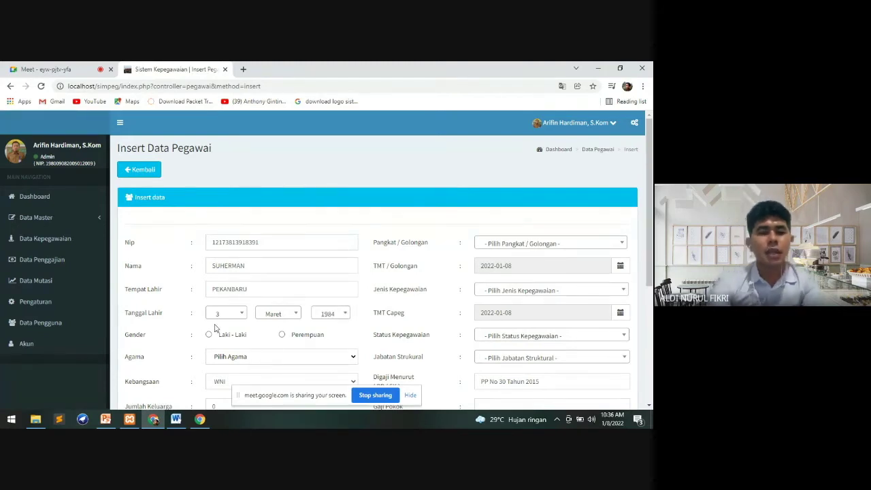
# Mark the employee Laki-Laki, religion Islam, nationality WNI, with Jumlah Keluarga 2
pyautogui.click(209, 334)
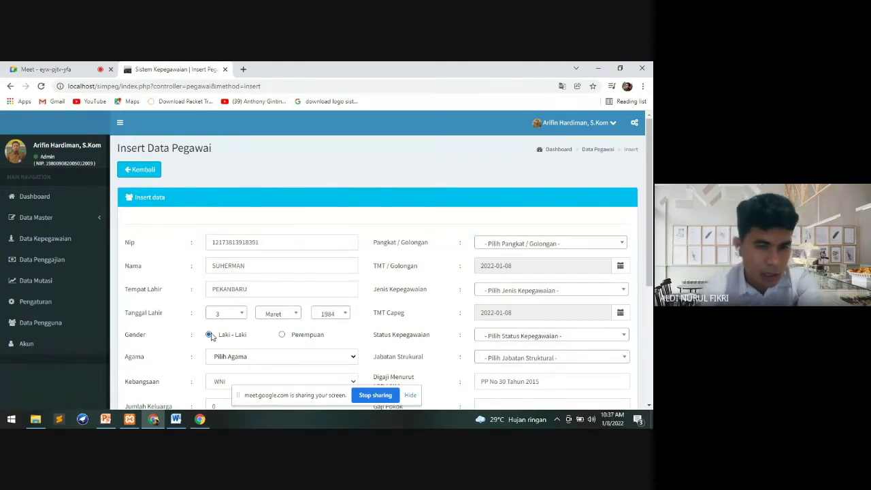
pyautogui.click(293, 357)
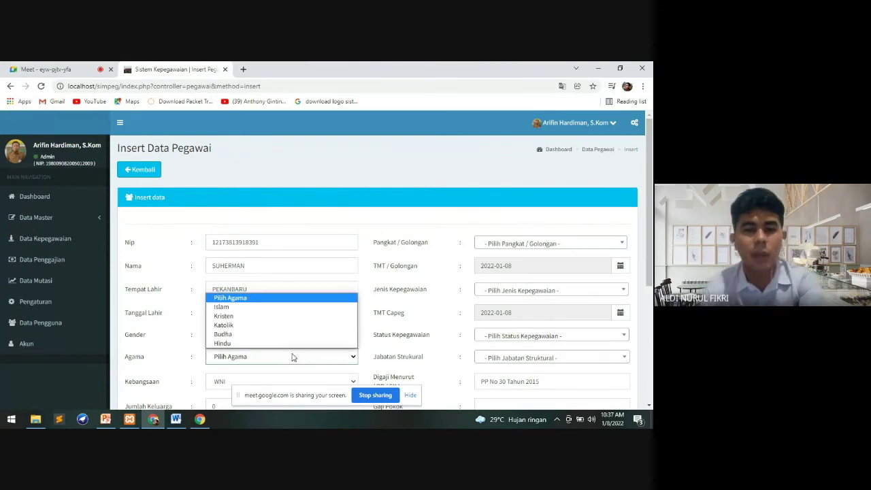
pyautogui.click(267, 311)
pyautogui.moveTo(646, 257); pyautogui.dragTo(648, 291)
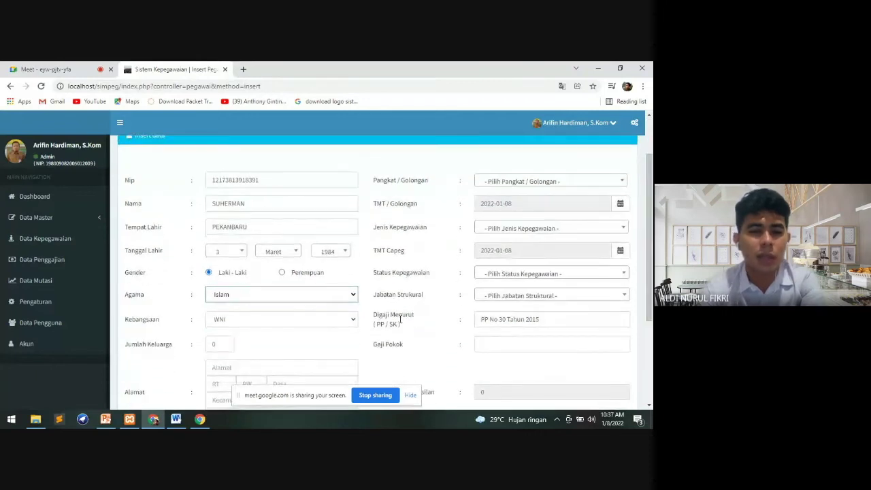
pyautogui.click(302, 325)
pyautogui.click(297, 333)
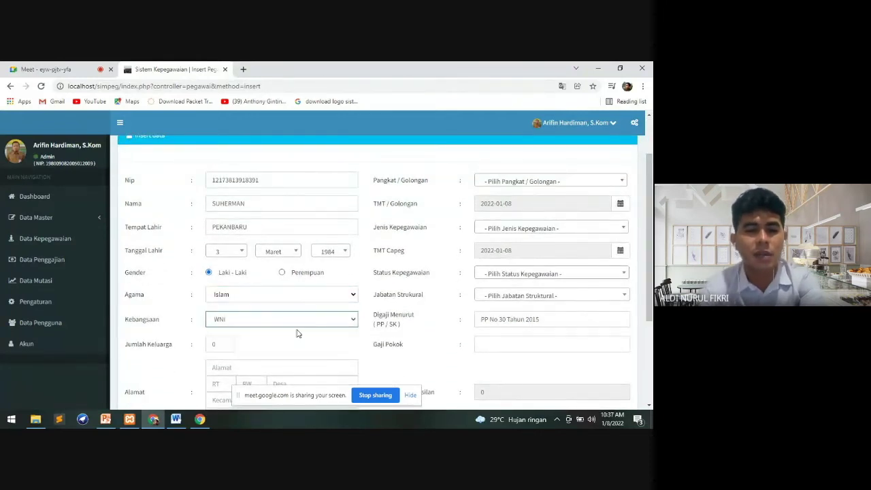
pyautogui.click(219, 343)
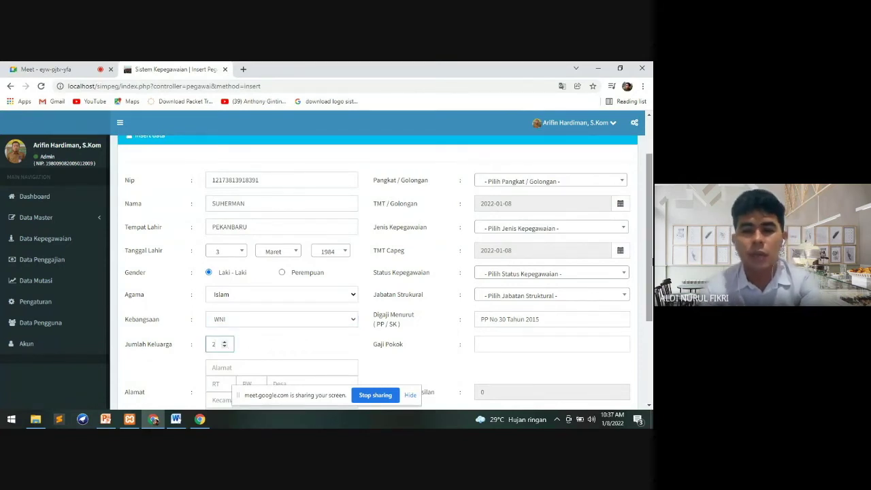
pyautogui.scroll(-1, 368, 288)
# Fill in the employee's street address, RT, RW, village and subdistrict
pyautogui.click(282, 325)
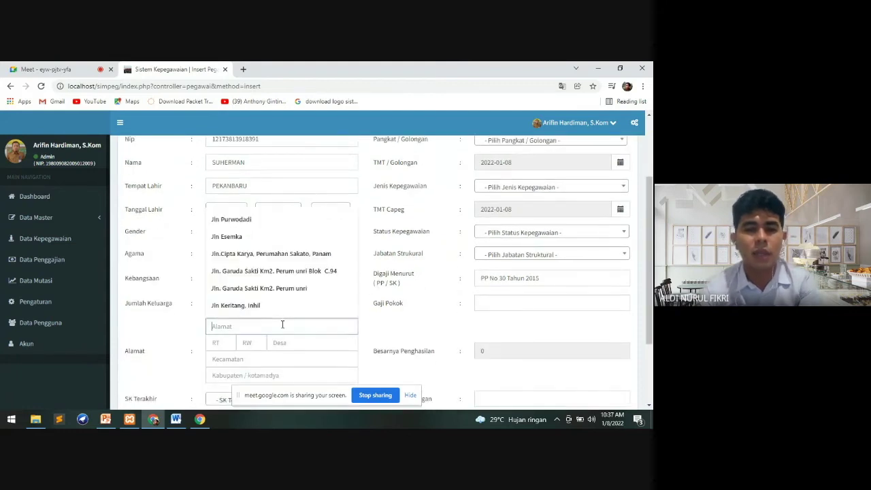
pyautogui.write('JALAN')
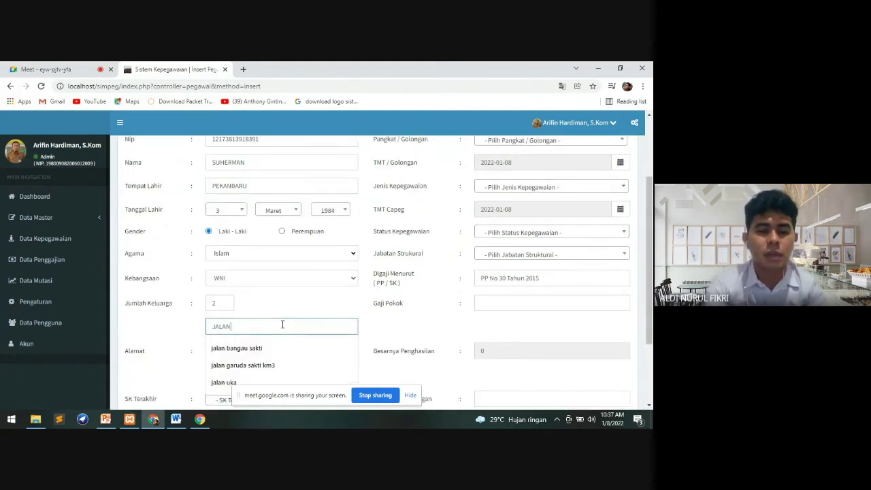
pyautogui.write(' UKA')
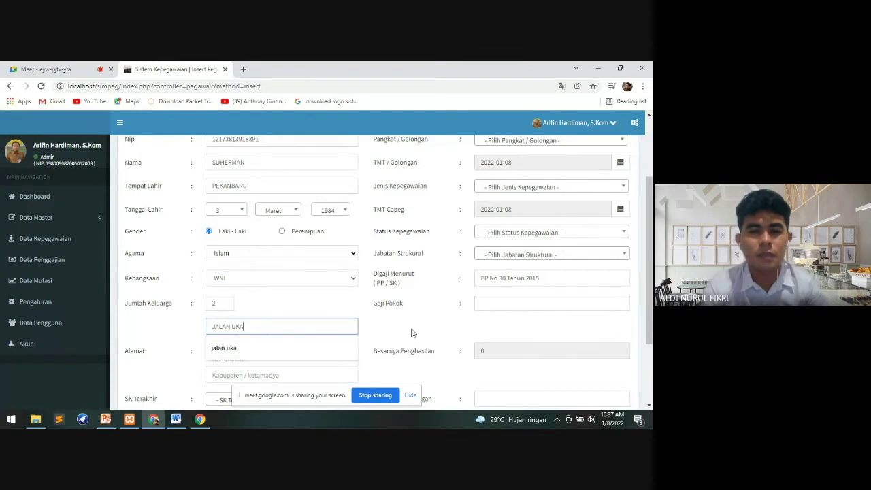
pyautogui.click(414, 333)
pyautogui.click(224, 344)
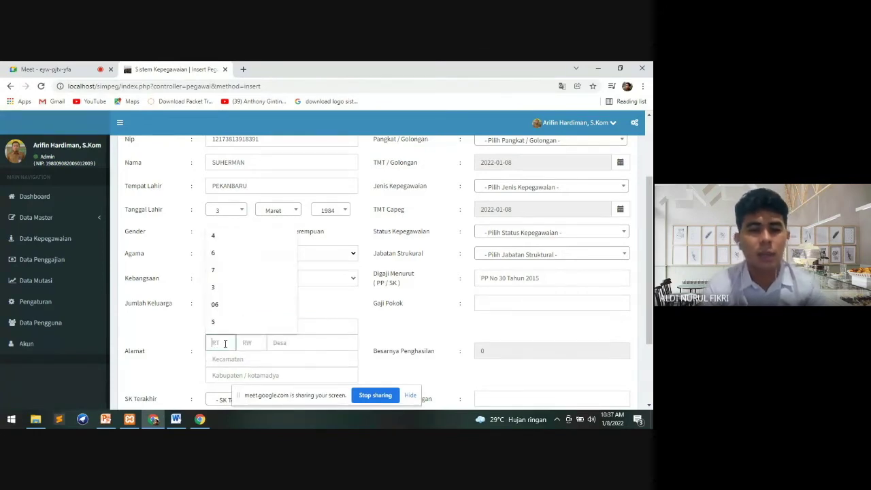
pyautogui.click(225, 279)
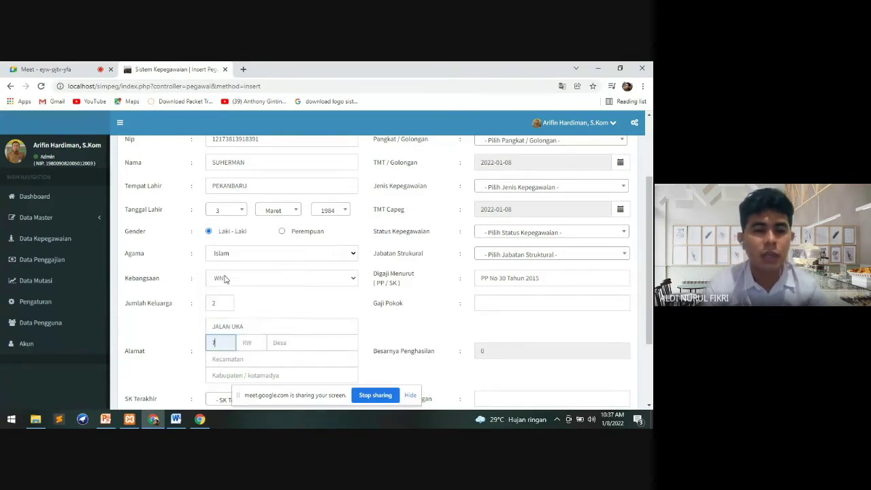
pyautogui.click(248, 342)
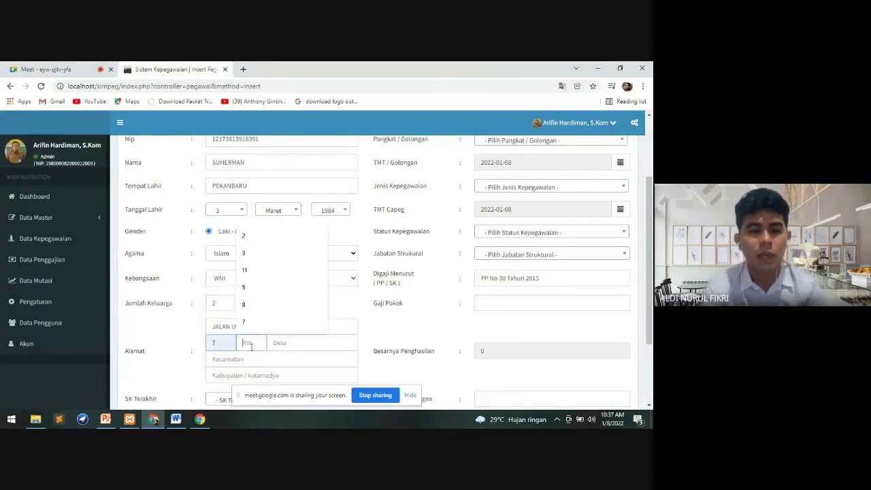
pyautogui.click(244, 270)
pyautogui.click(300, 347)
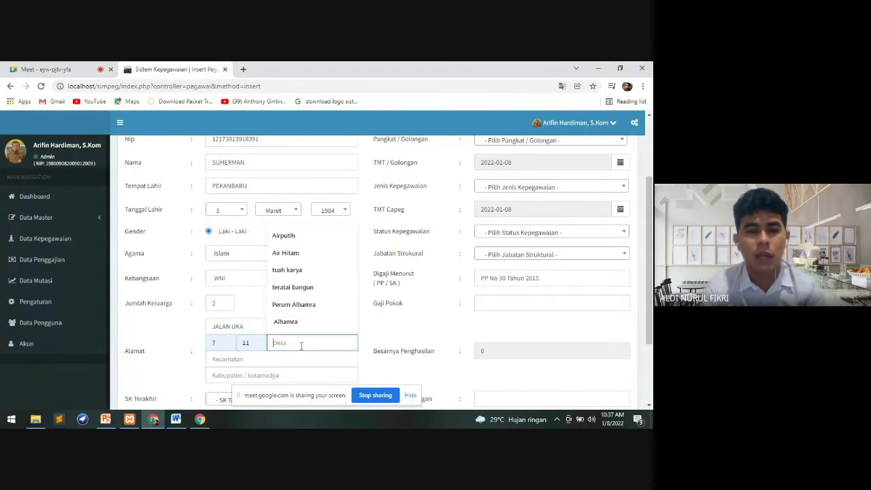
pyautogui.click(298, 241)
pyautogui.click(253, 360)
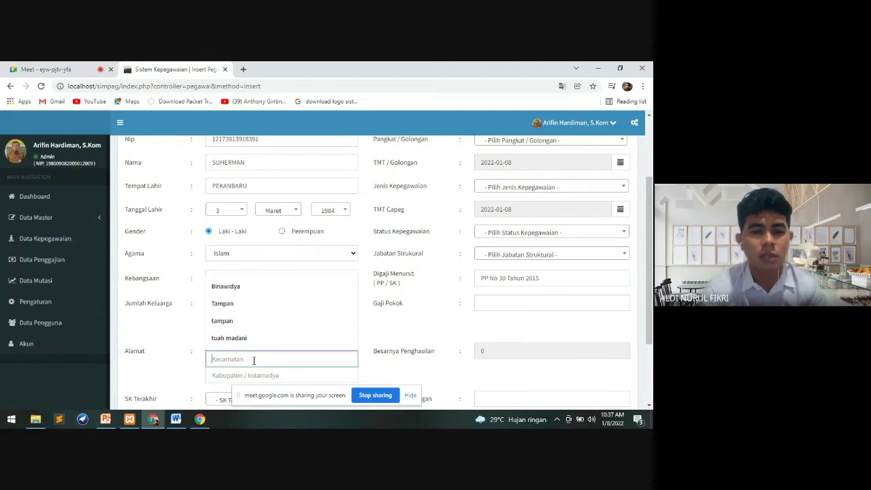
pyautogui.click(249, 305)
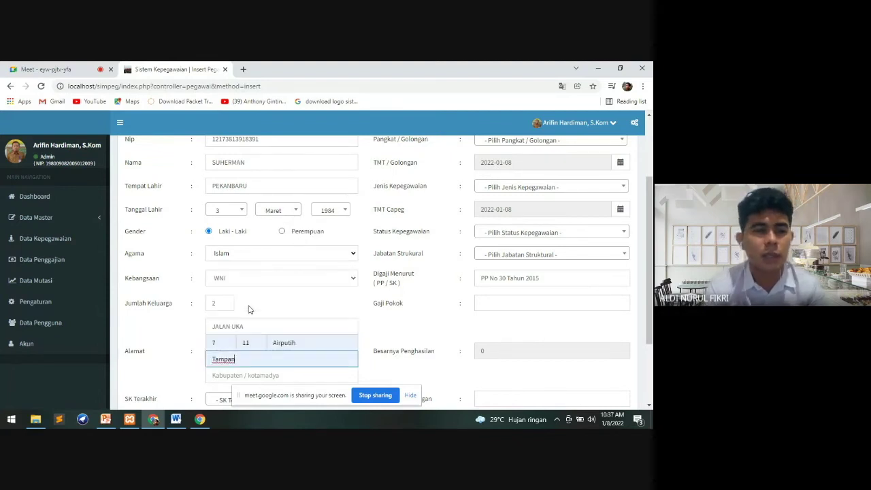
# Set the address city to Kota Pekanbaru
pyautogui.click(257, 373)
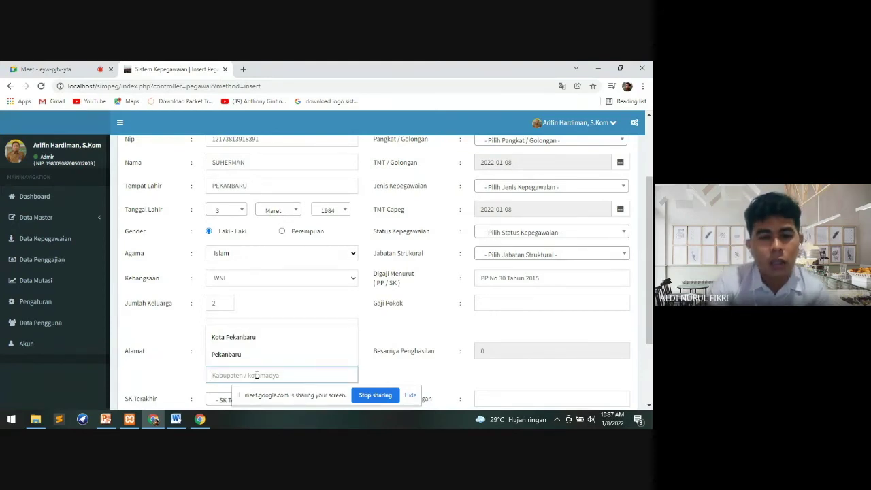
pyautogui.write('K')
pyautogui.press('BackSpace')
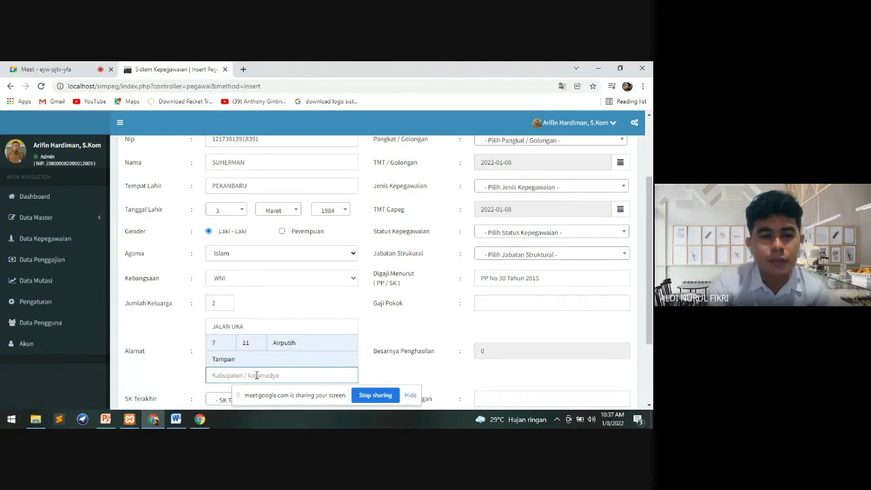
pyautogui.write('KO')
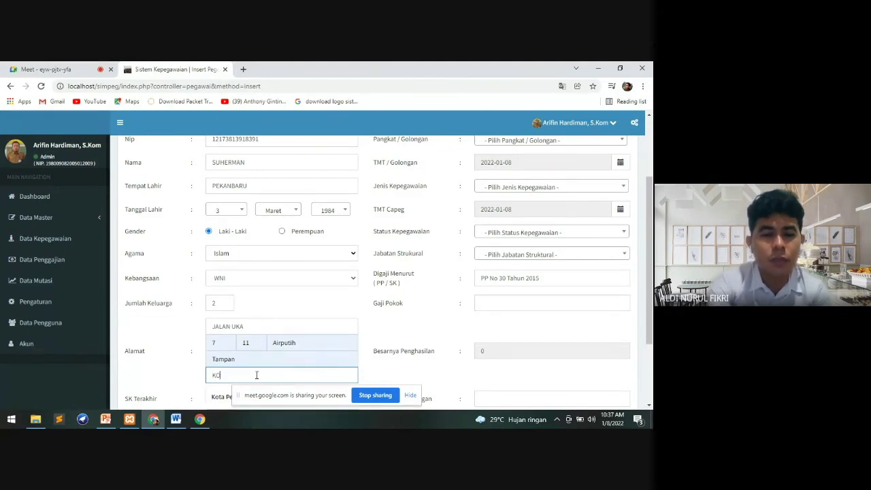
pyautogui.write('TA')
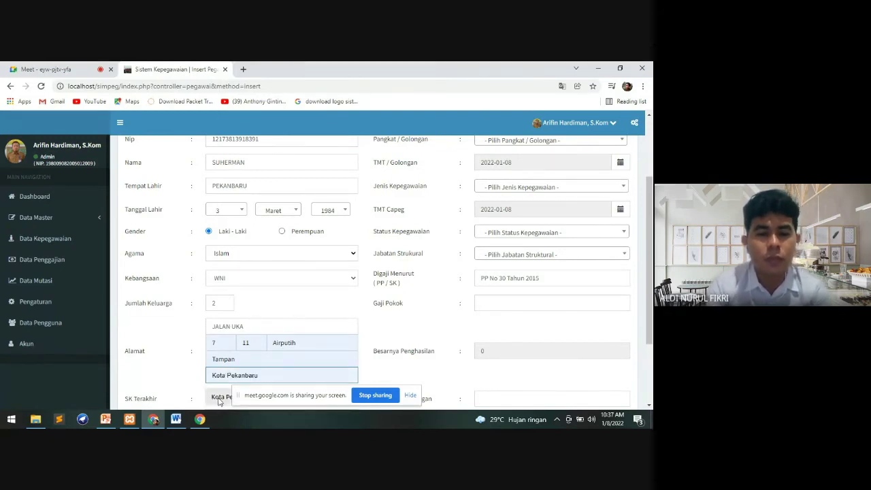
pyautogui.click(221, 400)
# Set SK Terakhir to SK.Kenaikan Pangkat and begin entering the NPWP number
pyautogui.scroll(-3, 605, 277)
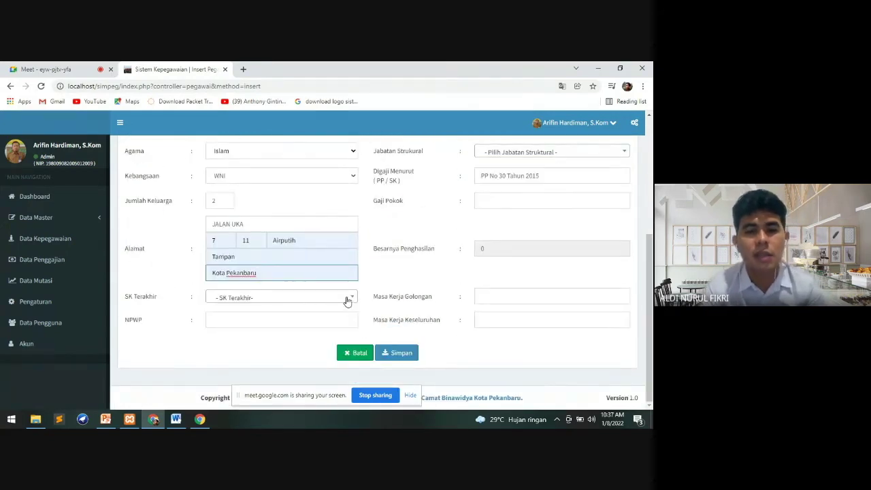
pyautogui.click(349, 298)
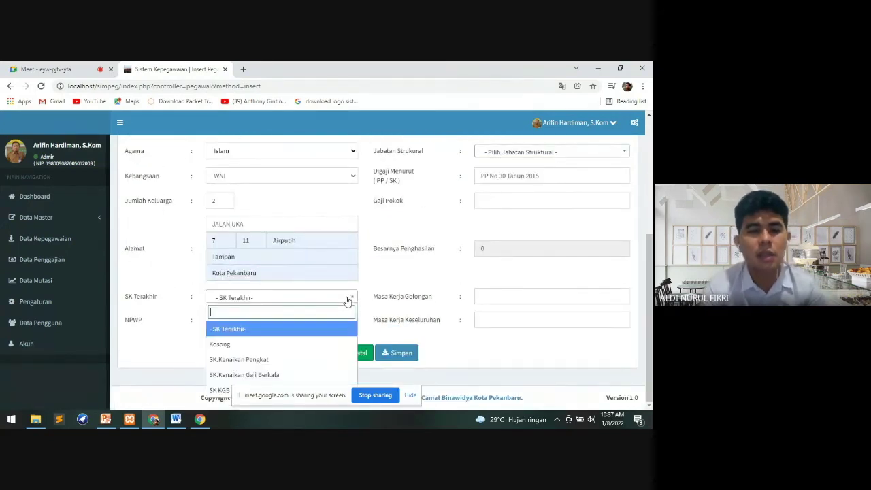
pyautogui.click(291, 361)
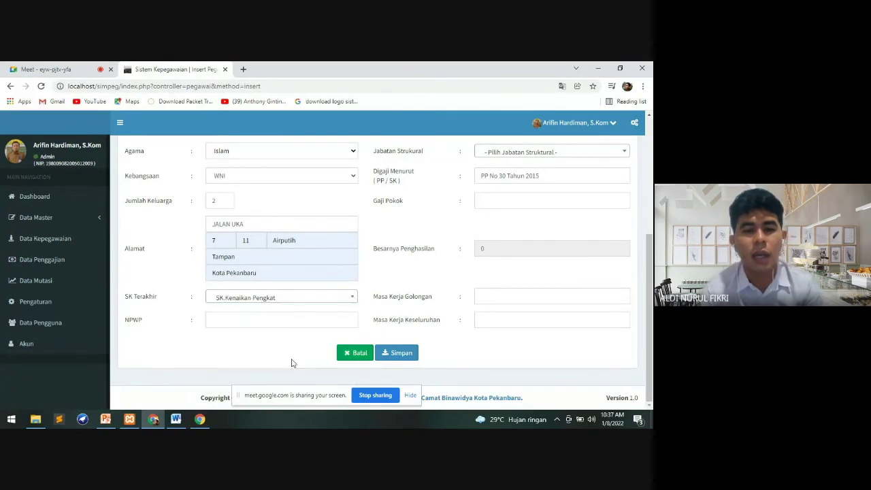
pyautogui.click(257, 317)
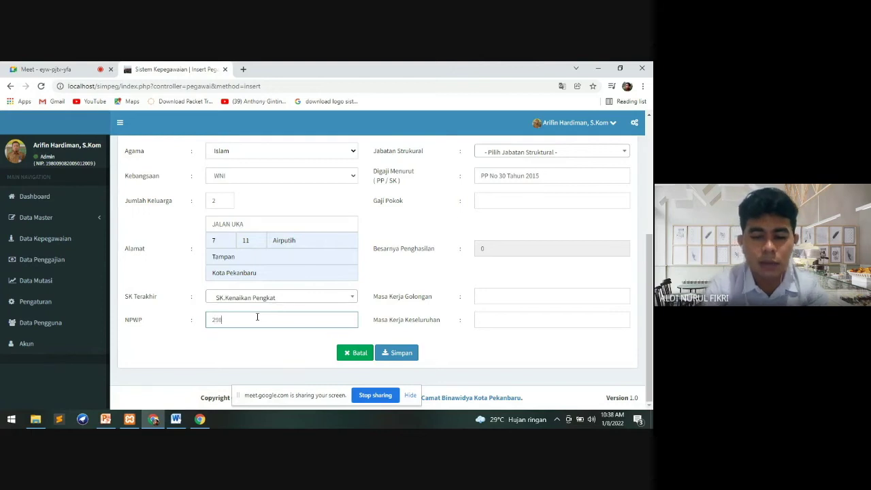
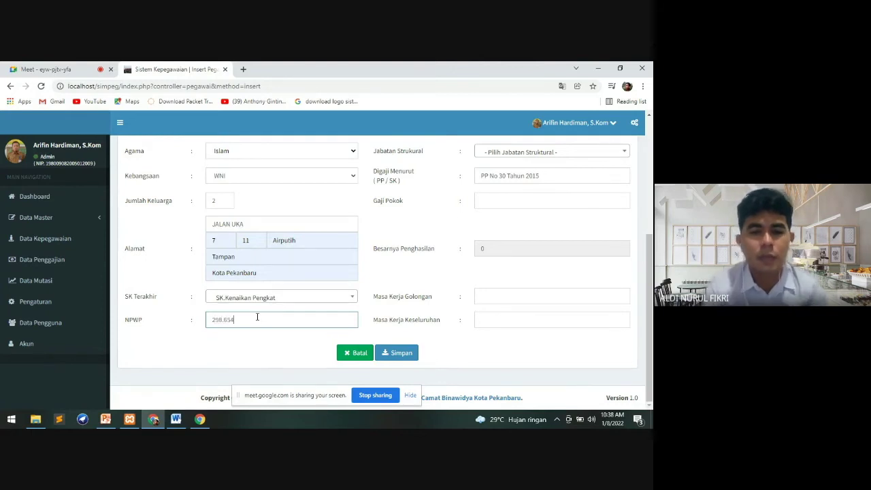
# Set Pangkat / Golongan to Pengatur / IIc with TMT Golongan 2022-01-07
pyautogui.scroll(3, 538, 216)
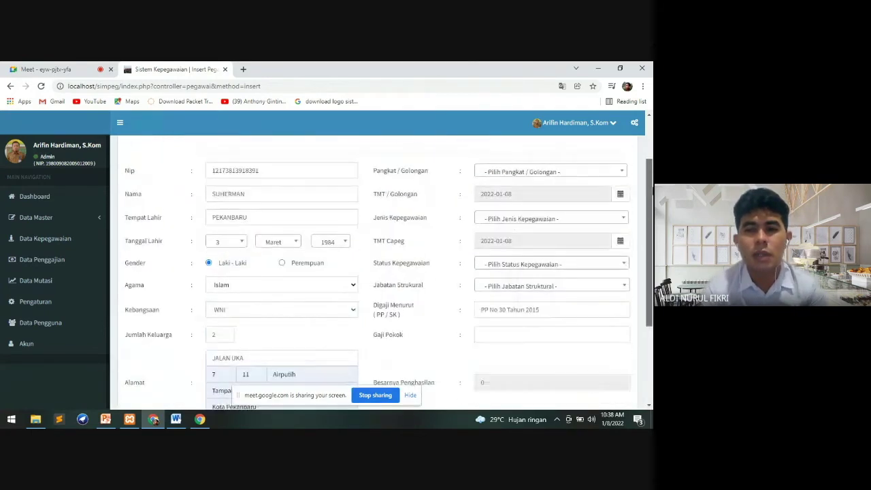
pyautogui.click(535, 211)
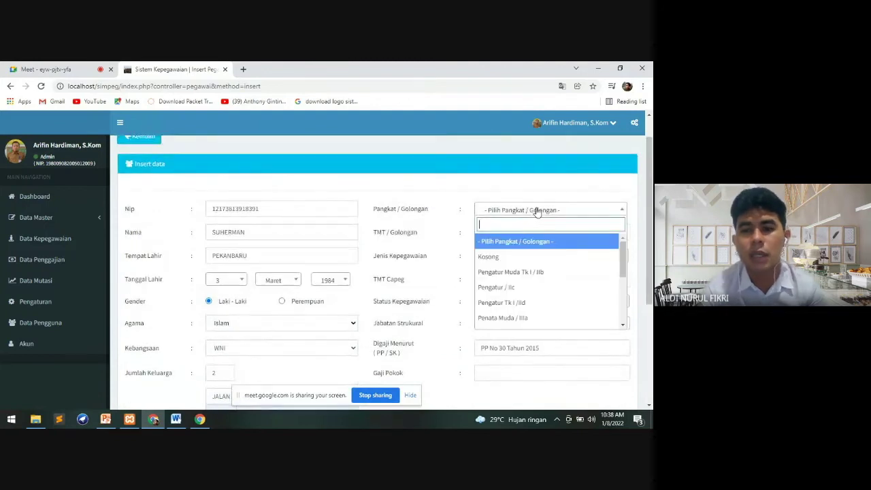
pyautogui.click(512, 289)
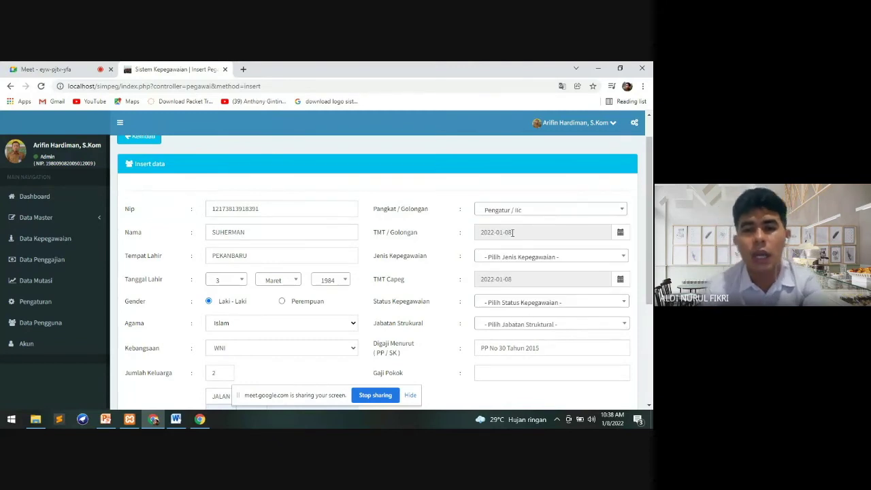
pyautogui.click(621, 234)
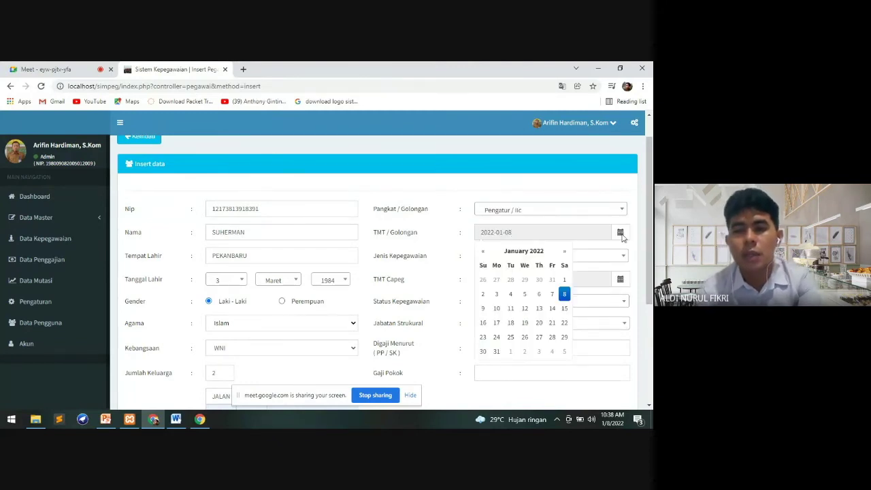
pyautogui.click(553, 295)
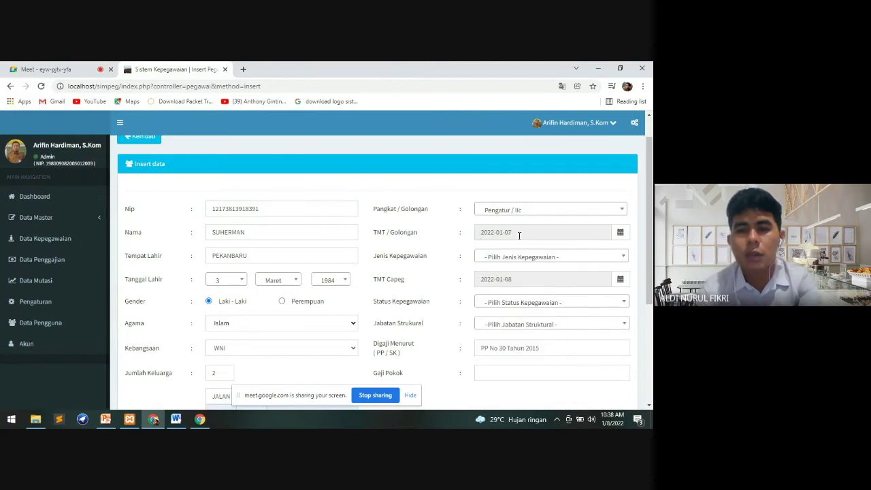
# Make the employee a Pegawai Negeri Sipil with TMT Capeg 2022-01-07
pyautogui.click(580, 256)
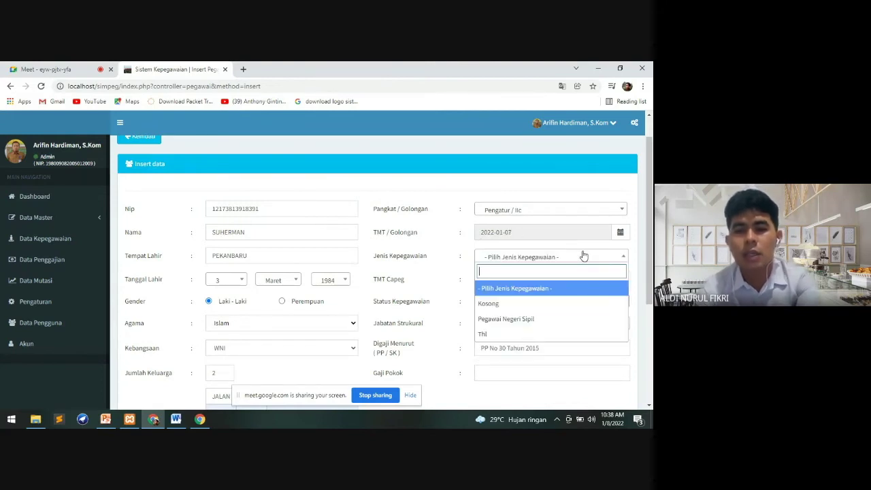
pyautogui.click(548, 319)
pyautogui.scroll(-1, 650, 261)
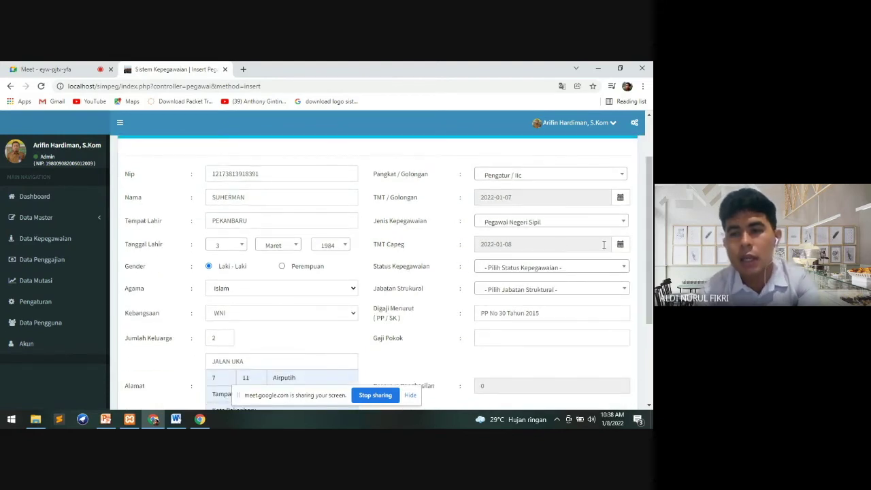
pyautogui.click(619, 246)
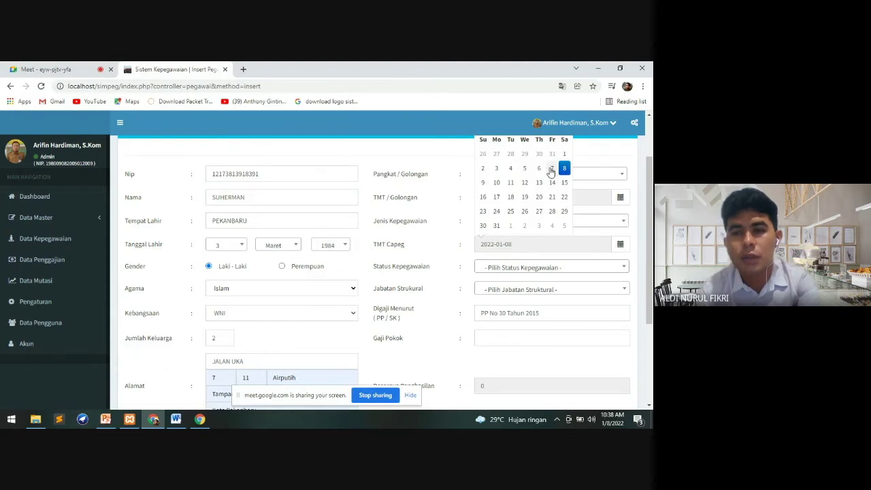
pyautogui.click(551, 170)
pyautogui.scroll(-1, 650, 228)
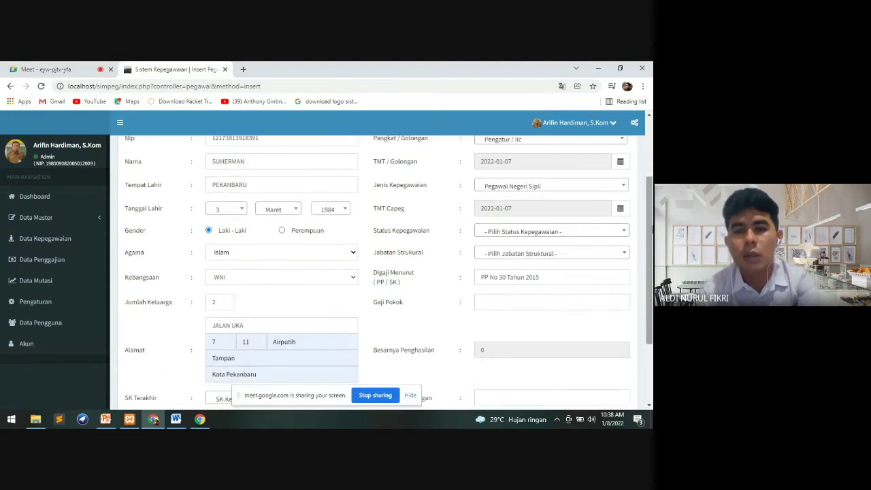
# Set the status to Aktif and the position to Kepala Seksi Pelayanan Terpadu
pyautogui.click(560, 234)
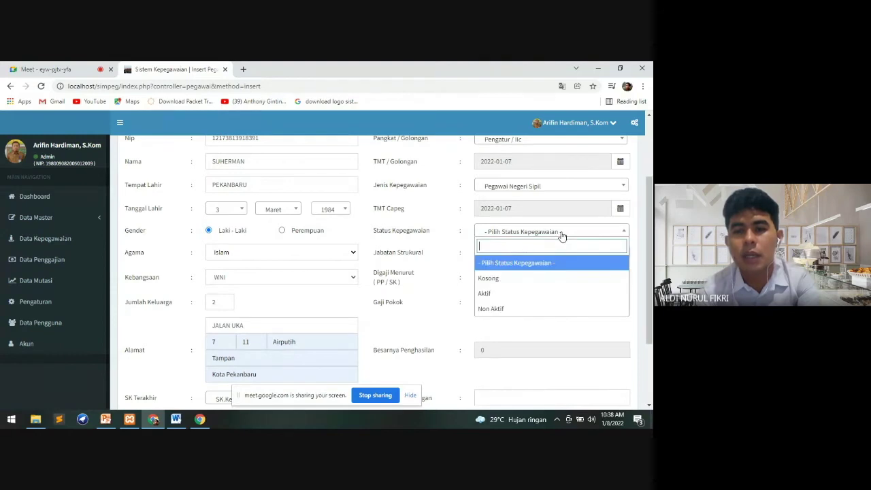
pyautogui.click(525, 293)
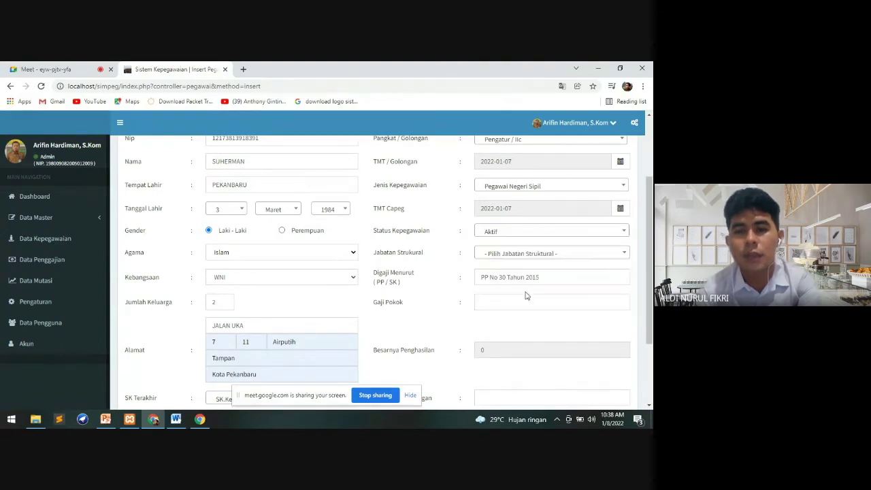
pyautogui.click(545, 254)
pyautogui.scroll(-1, 650, 258)
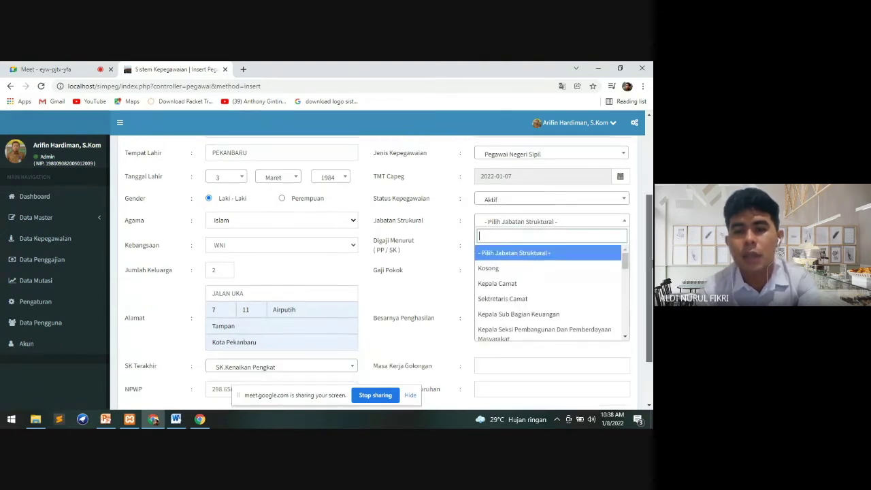
pyautogui.scroll(-1, 629, 259)
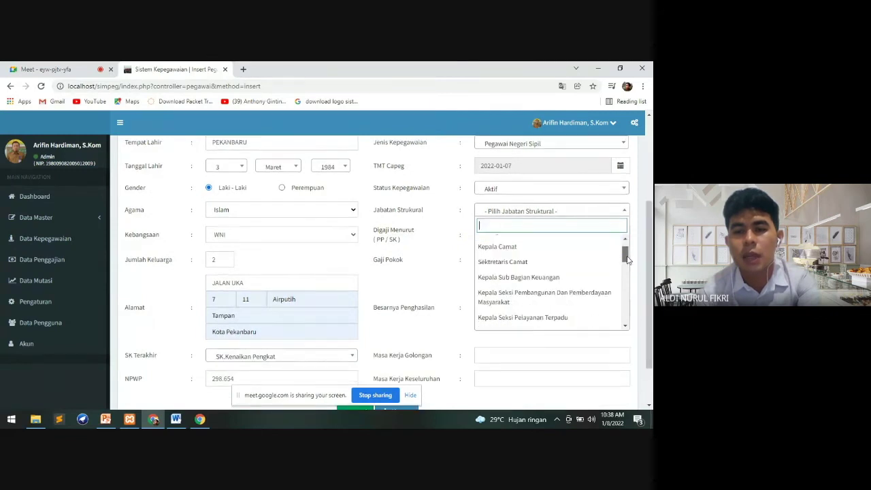
pyautogui.scroll(-1, 627, 258)
pyautogui.click(573, 292)
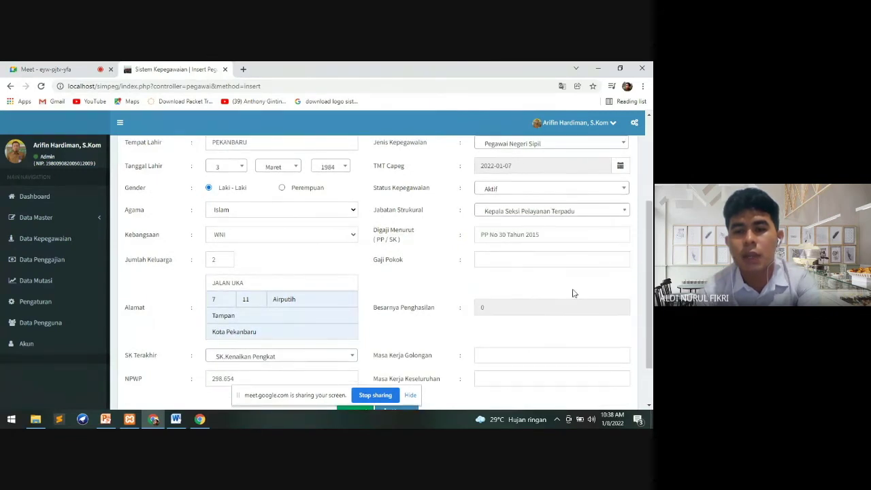
# Change Digaji Menurut to 2022 and enter a Gaji Pokok of 8.000.000
pyautogui.click(547, 232)
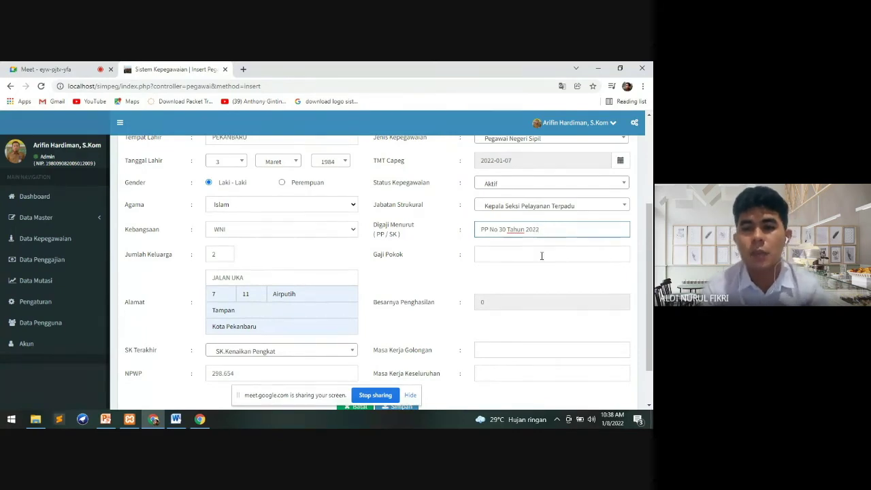
pyautogui.click(542, 256)
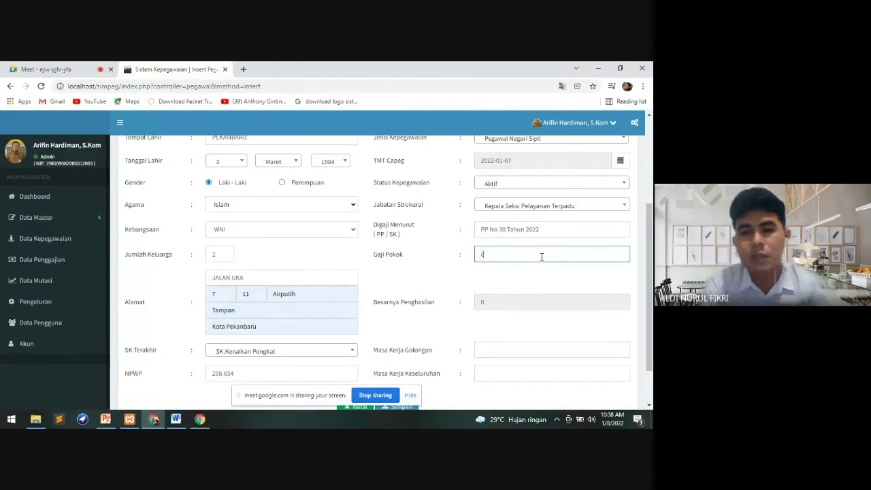
pyautogui.write('8.000.00')
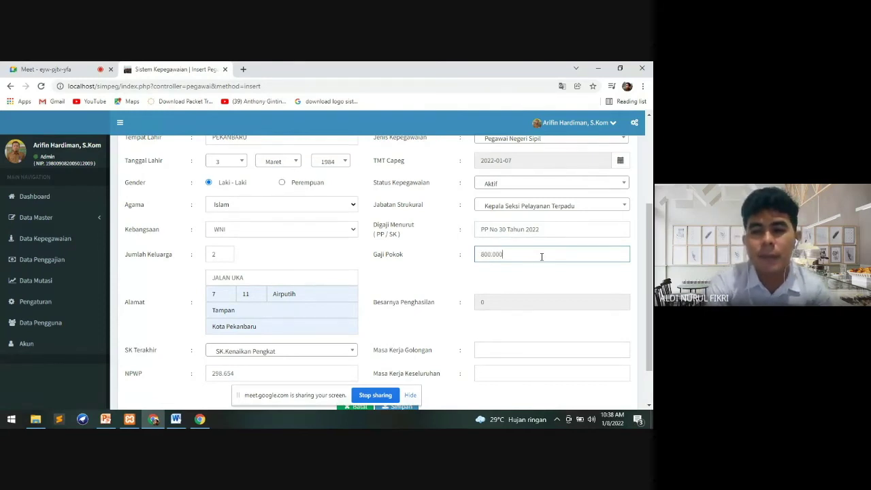
pyautogui.write('0')
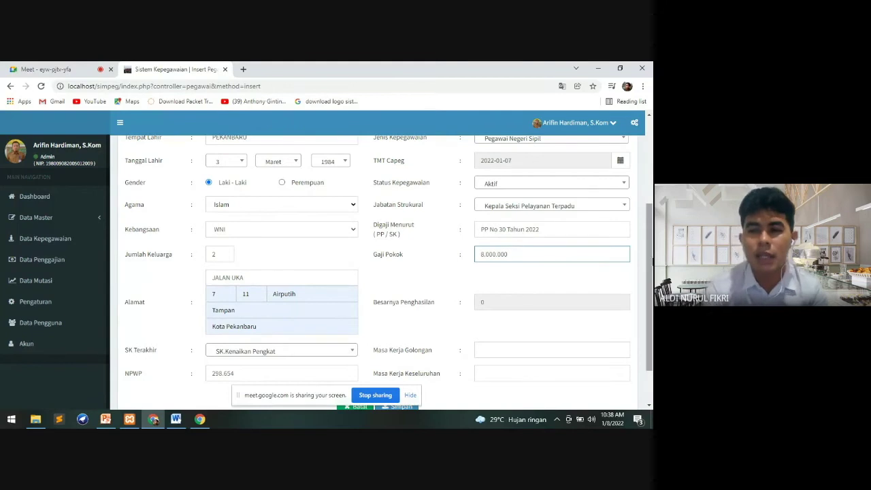
pyautogui.scroll(-2, 524, 293)
# Fill the grade and total service years (20TAHUN) and save the employee record
pyautogui.click(513, 297)
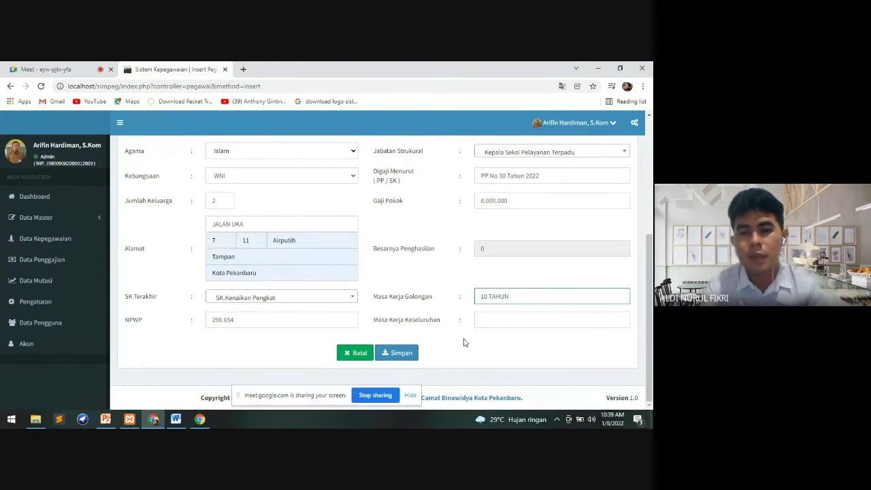
pyautogui.click(464, 342)
pyautogui.click(490, 315)
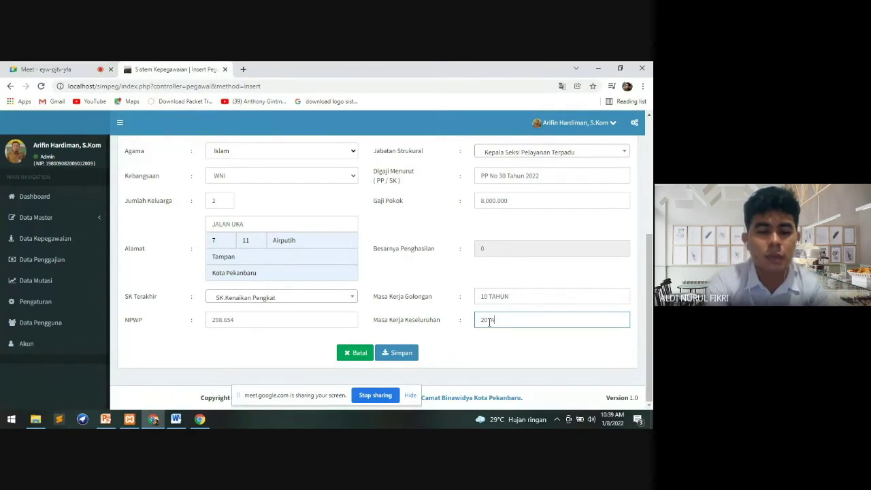
pyautogui.click(490, 359)
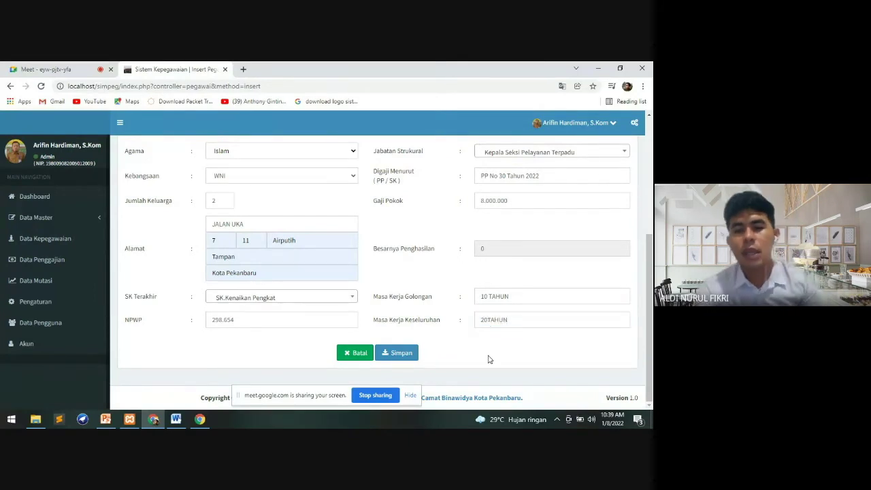
pyautogui.moveTo(649, 313); pyautogui.dragTo(649, 265)
pyautogui.scroll(2, 517, 306)
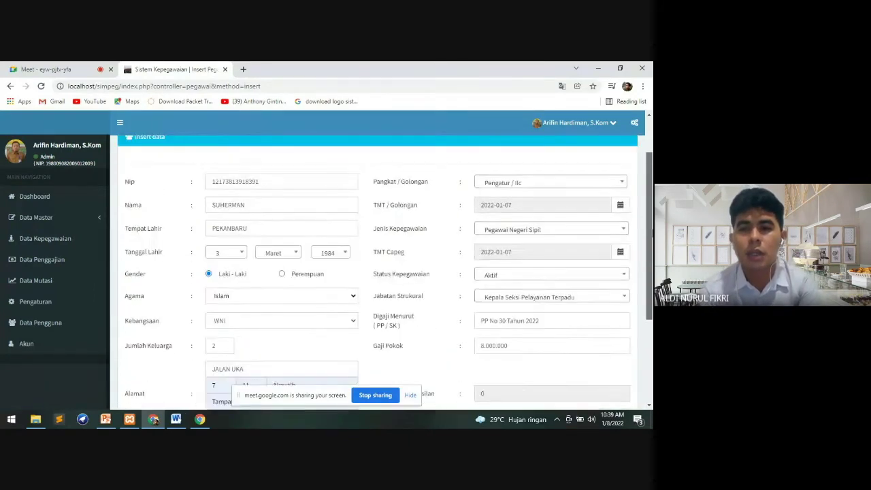
pyautogui.scroll(-6, 517, 338)
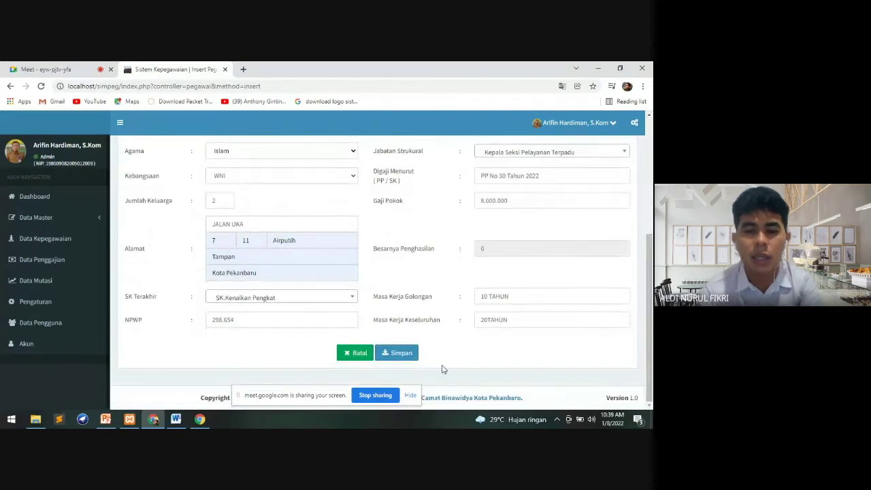
pyautogui.click(406, 353)
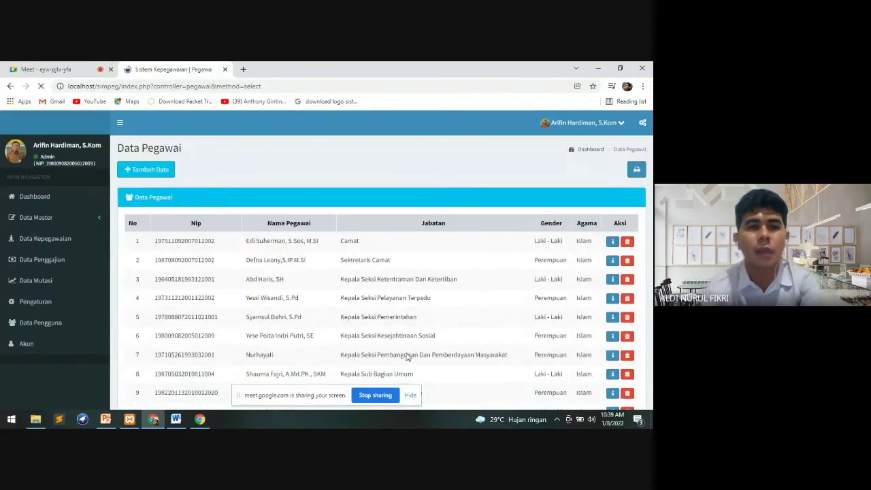
# Go to page 4 of Data Pegawai to confirm new entry 31
pyautogui.scroll(-1, 404, 356)
pyautogui.scroll(-5, 381, 286)
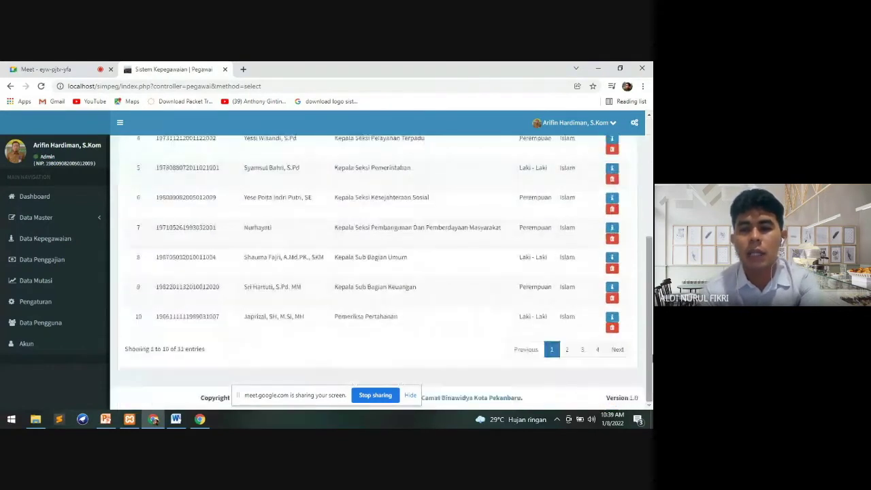
pyautogui.click(596, 352)
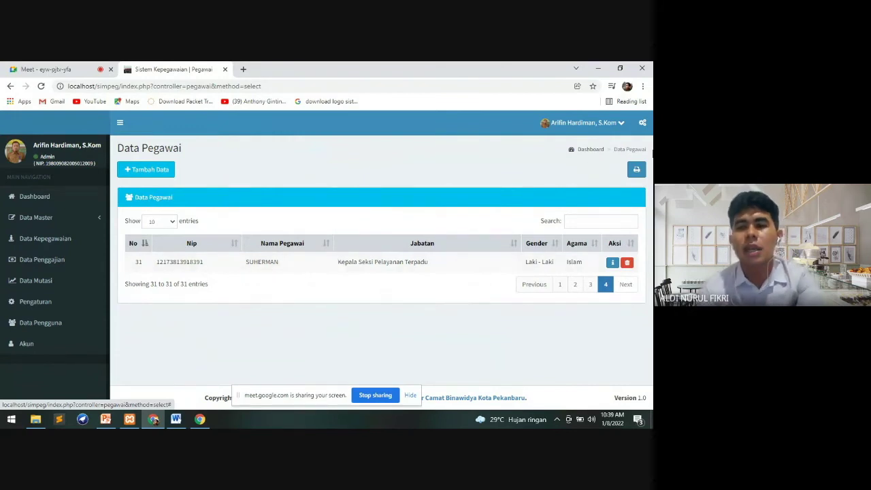
# Print the Daftar Kepegawaian PDF report, scroll through both pages, then close it
pyautogui.click(638, 170)
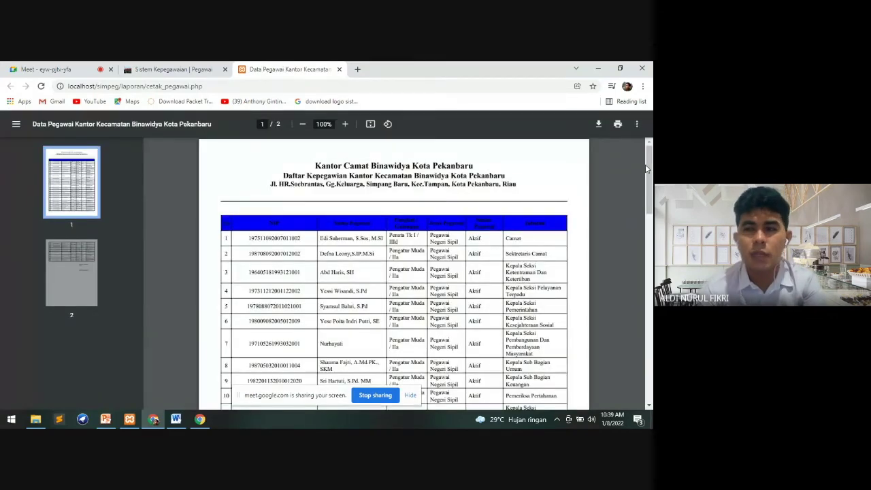
pyautogui.scroll(-5, 646, 168)
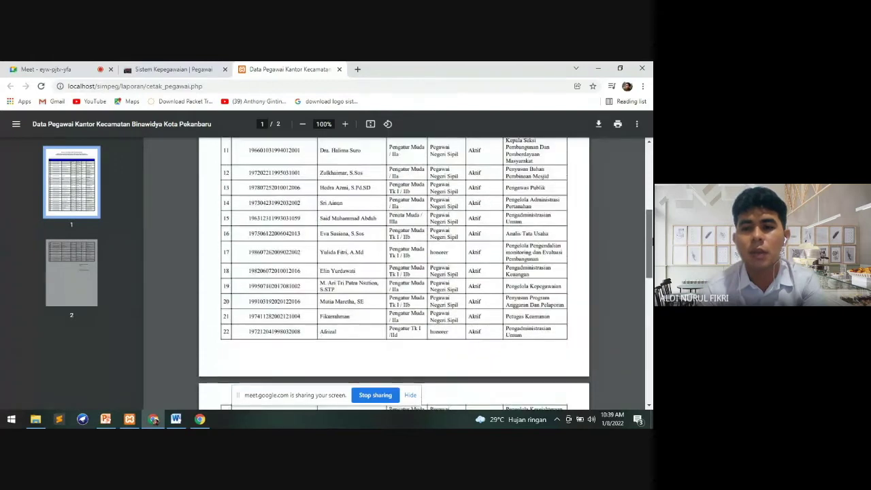
pyautogui.scroll(4, 394, 272)
pyautogui.scroll(-2, 393, 272)
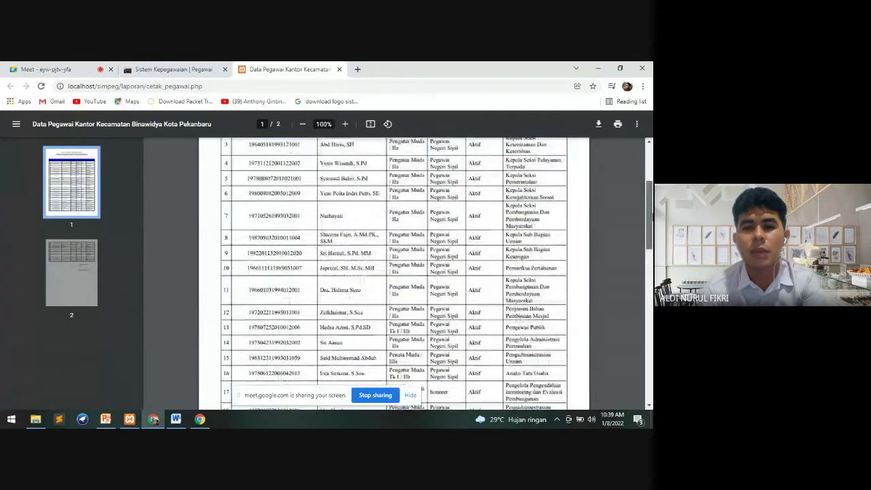
pyautogui.moveTo(652, 216); pyautogui.dragTo(648, 176)
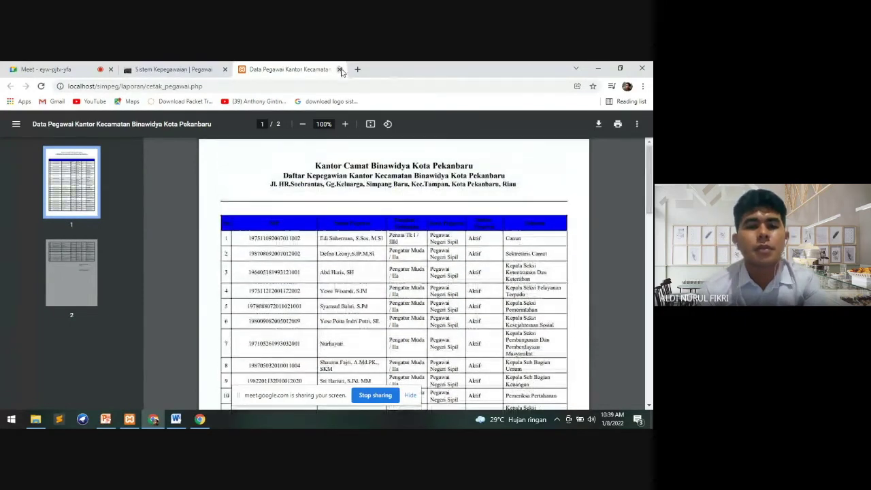
pyautogui.click(339, 69)
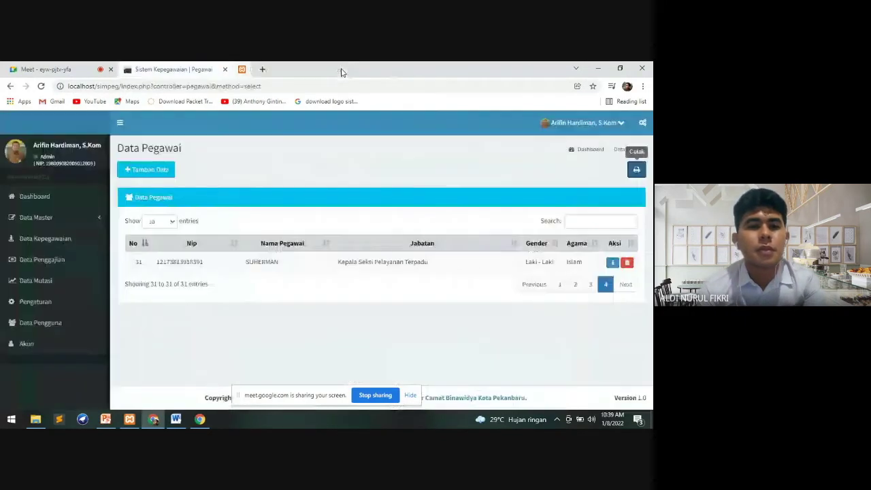
# Open Data Penggajian and search to list the 31 employees' Januari 2022 salaries
pyautogui.click(73, 266)
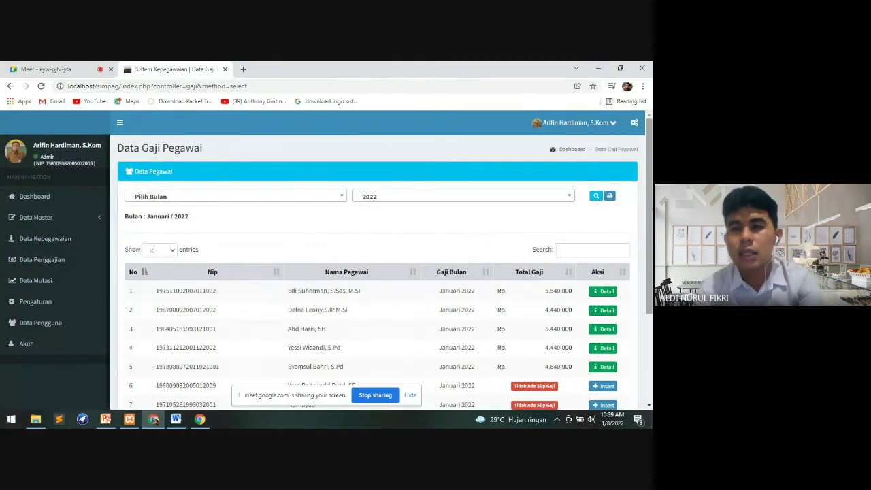
pyautogui.scroll(-3, 593, 204)
pyautogui.scroll(3, 594, 204)
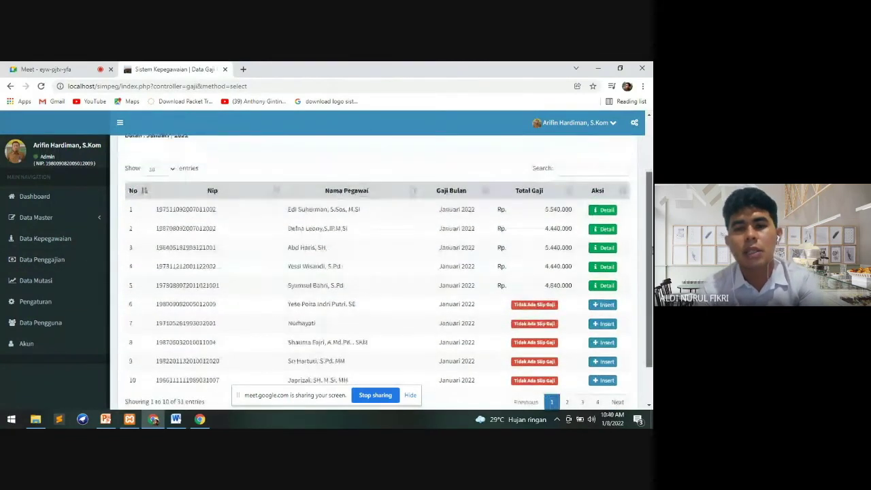
pyautogui.click(592, 194)
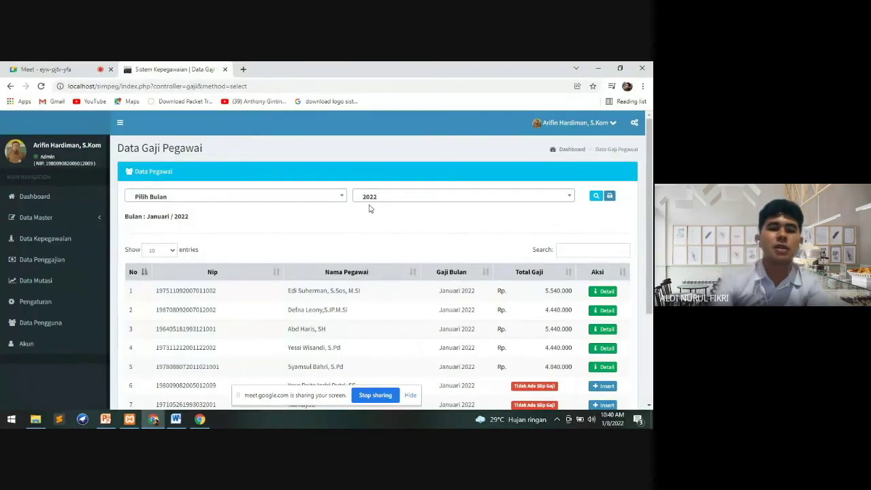
pyautogui.scroll(-3, 369, 209)
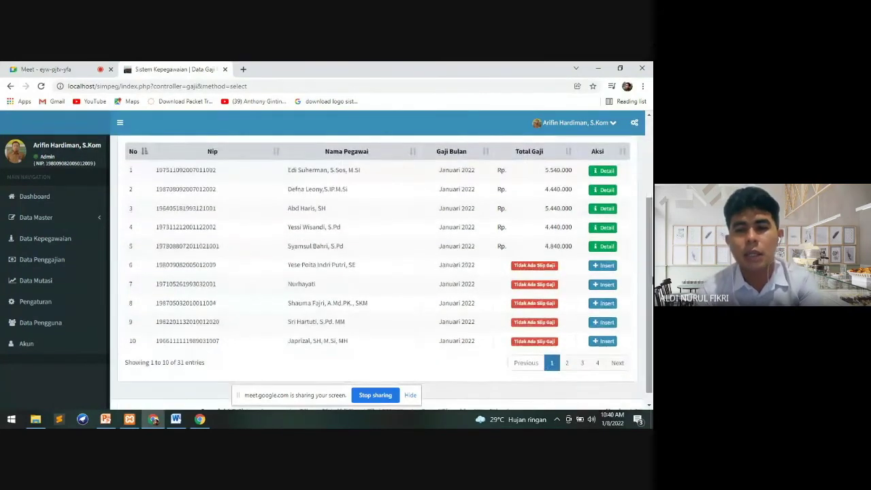
pyautogui.scroll(3, 381, 272)
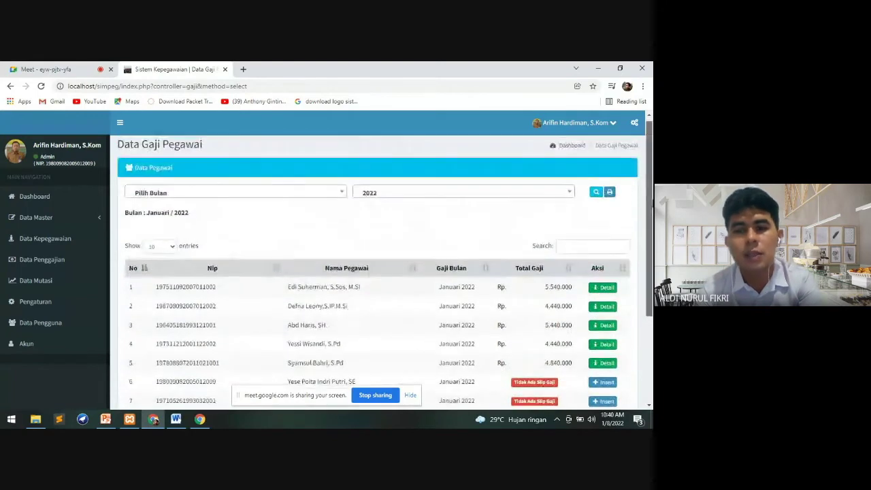
pyautogui.scroll(-3, 651, 205)
pyautogui.scroll(3, 651, 206)
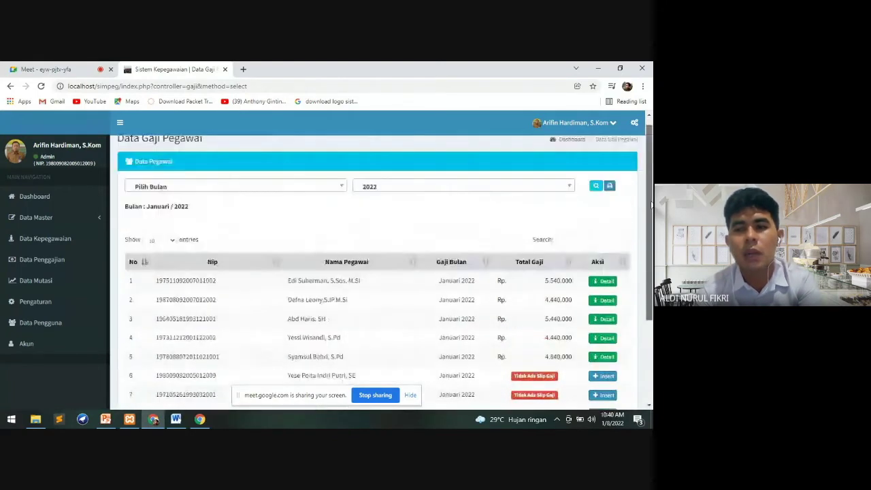
pyautogui.scroll(-1, 651, 205)
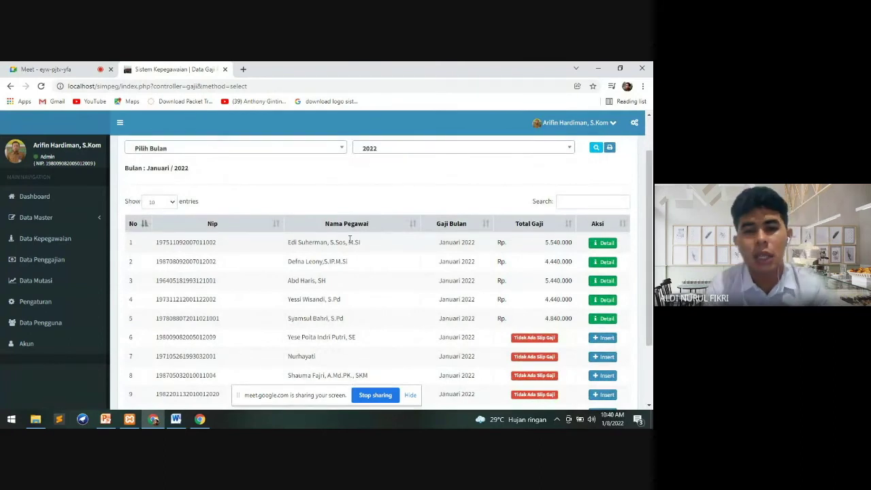
pyautogui.moveTo(649, 179); pyautogui.dragTo(648, 115)
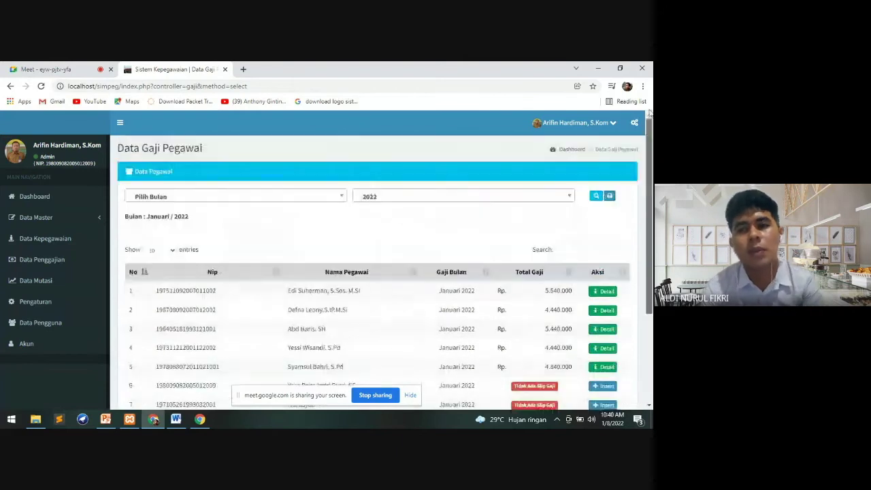
# Print the Januari 2022 salary report to PDF, review its four pages, then close it
pyautogui.click(609, 197)
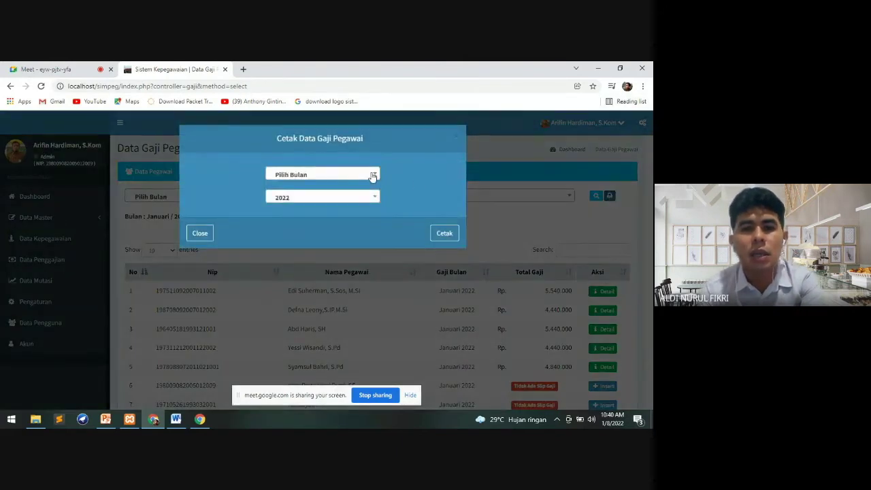
pyautogui.click(372, 176)
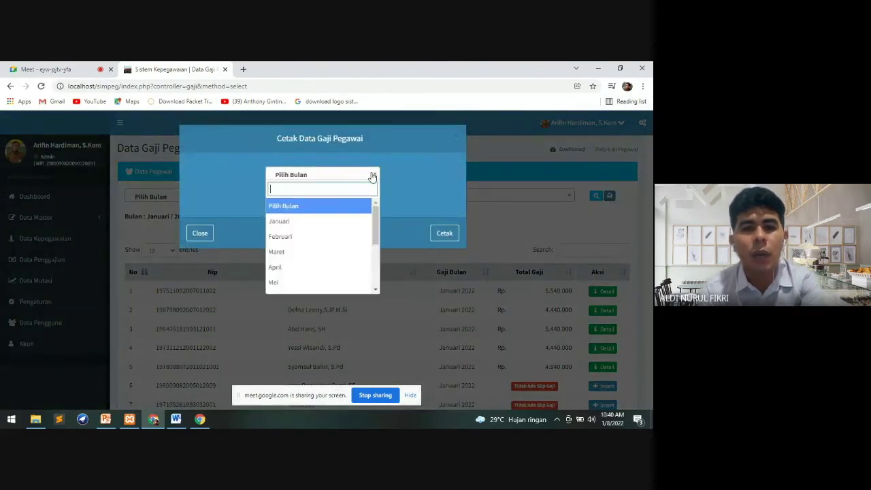
pyautogui.click(333, 222)
pyautogui.click(443, 233)
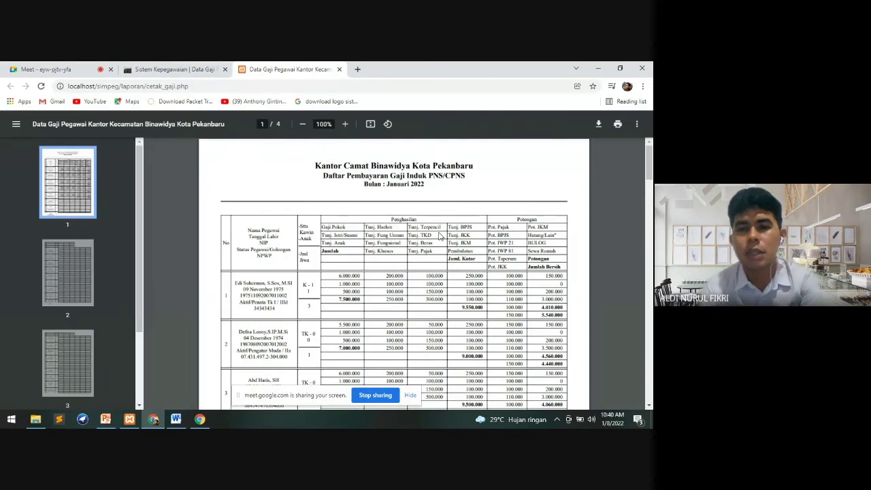
pyautogui.moveTo(649, 162)
pyautogui.mouseDown()
pyautogui.moveTo(650, 191)
pyautogui.moveTo(650, 162)
pyautogui.mouseUp()
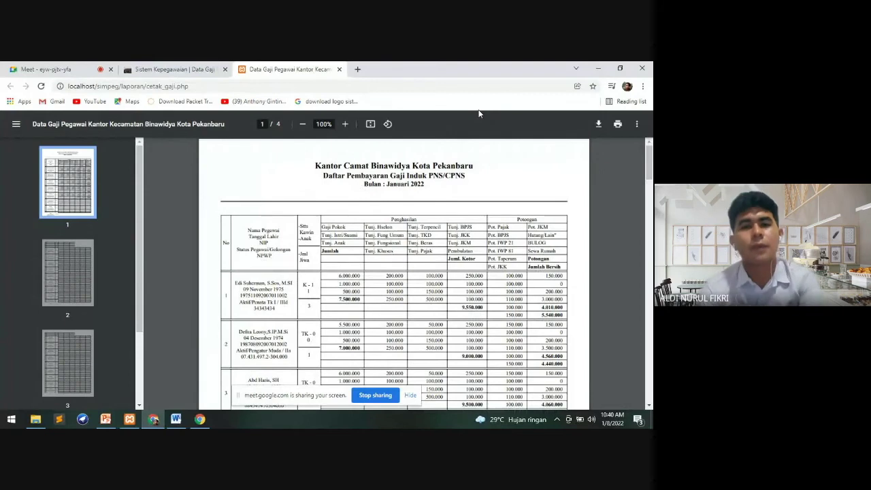
pyautogui.click(339, 69)
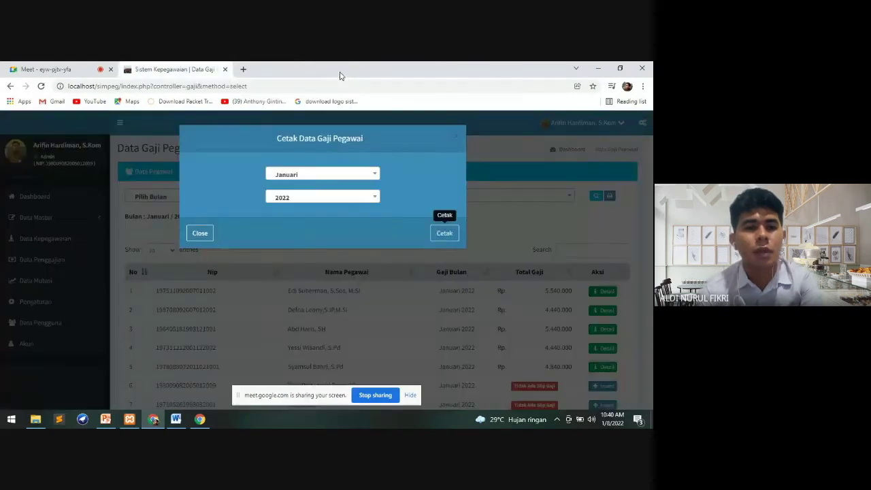
# Close the print dialog, open Data Mutasi, and show page 4 with entry 31
pyautogui.click(207, 235)
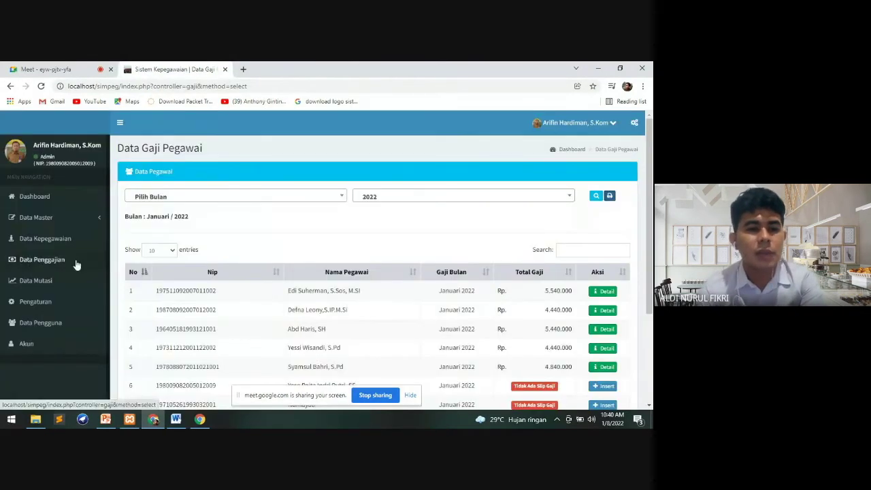
pyautogui.click(57, 281)
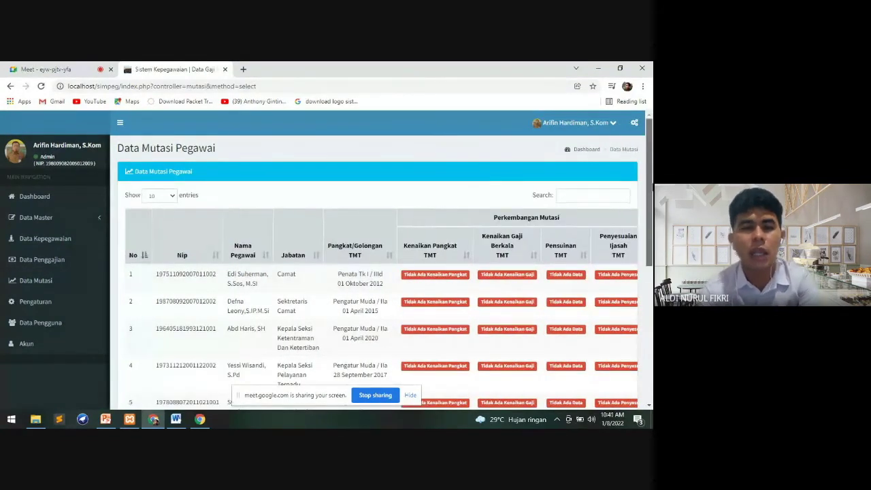
pyautogui.scroll(-3, 378, 272)
pyautogui.scroll(2, 379, 272)
pyautogui.scroll(1, 233, 264)
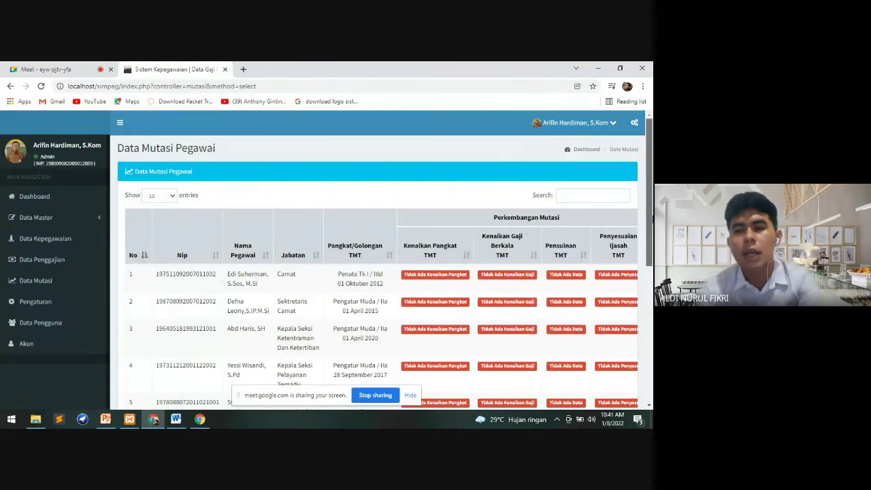
pyautogui.scroll(-2, 381, 265)
pyautogui.scroll(1, 381, 265)
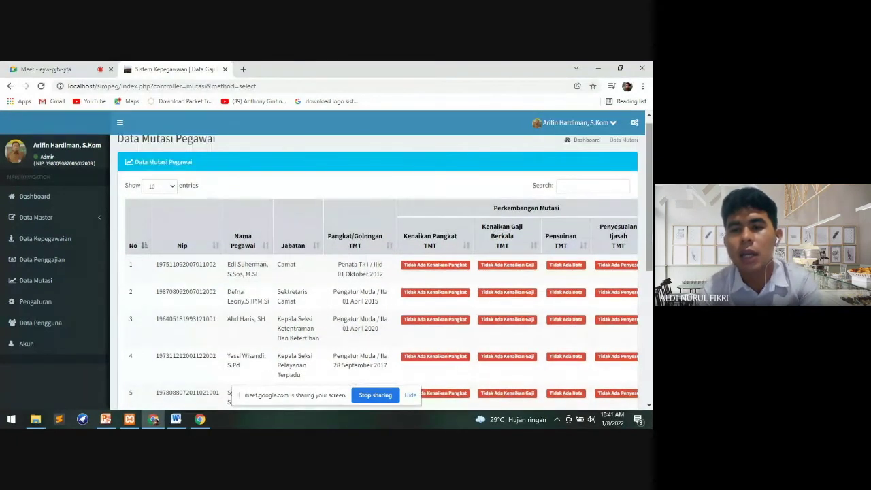
pyautogui.scroll(-2, 381, 266)
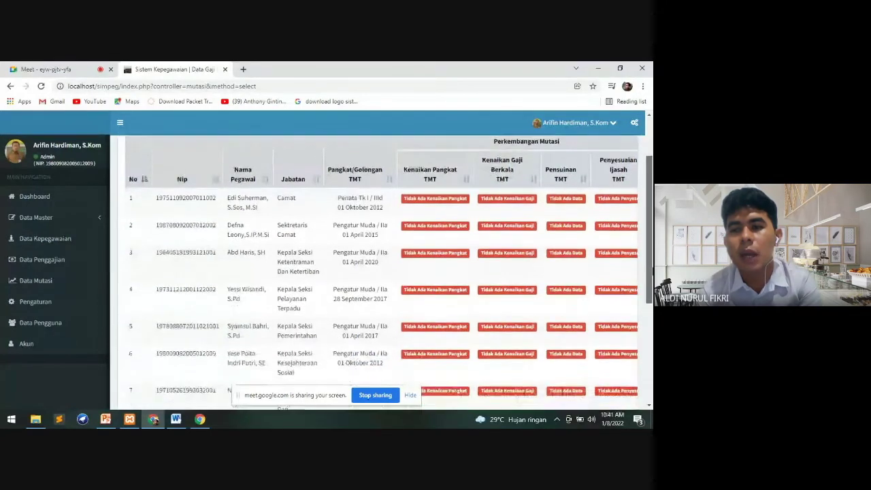
pyautogui.scroll(1, 651, 272)
pyautogui.scroll(-2, 651, 285)
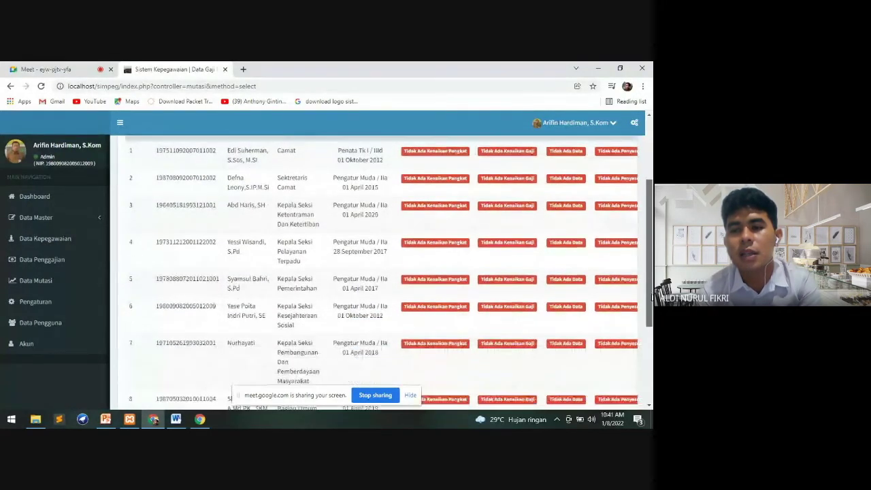
pyautogui.scroll(-3, 651, 298)
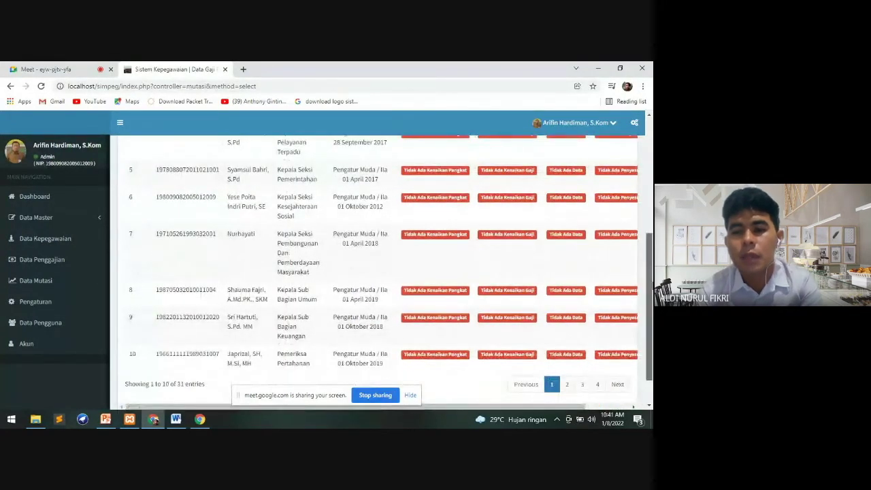
pyautogui.scroll(-1, 507, 333)
pyautogui.moveTo(495, 362); pyautogui.dragTo(651, 344)
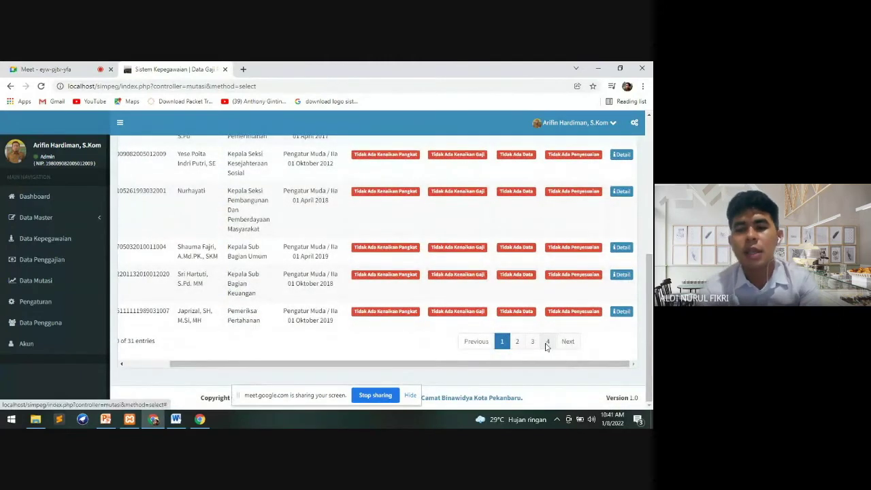
pyautogui.click(547, 342)
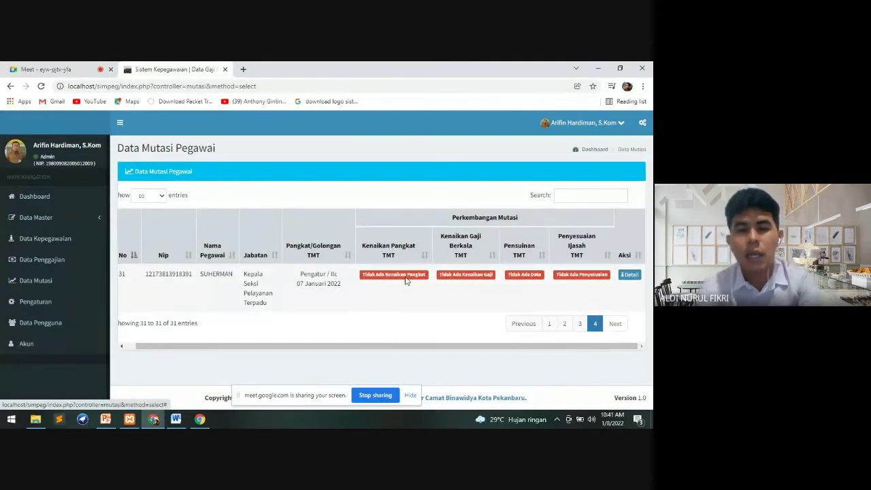